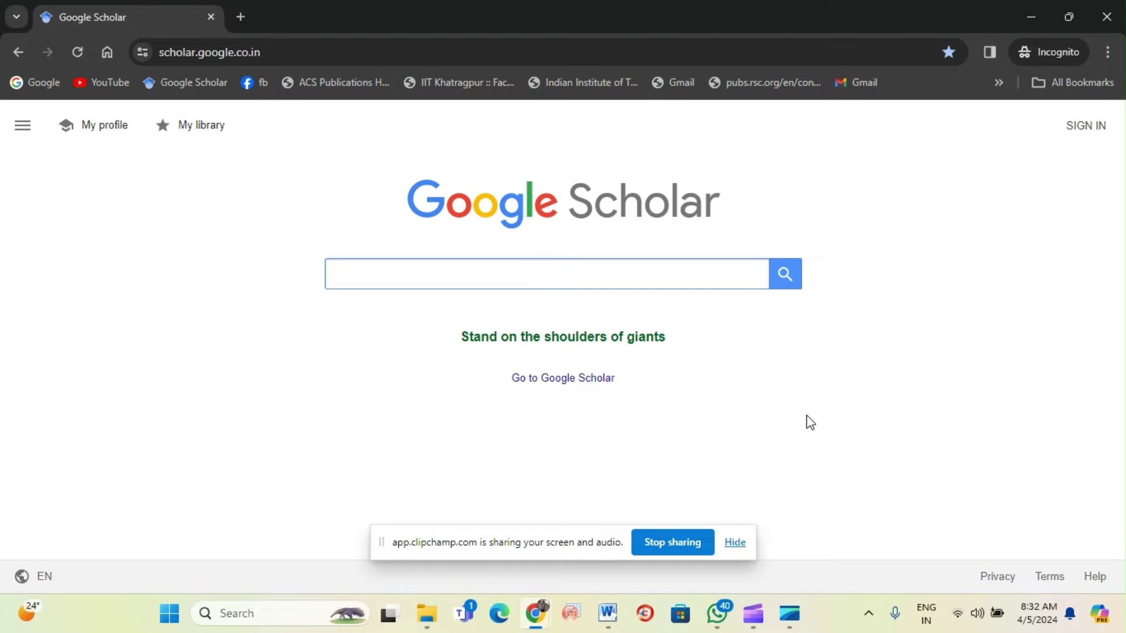
Bring the regular Chrome window with the Scholar profile and blank tab to the front
mouse_move(546, 617)
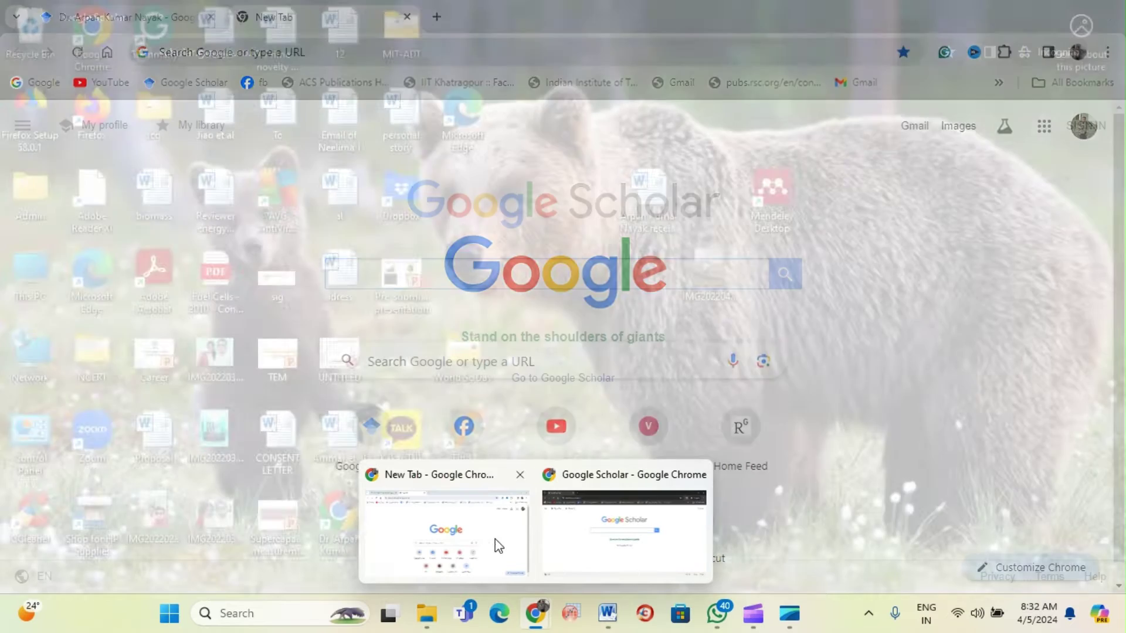
click(481, 541)
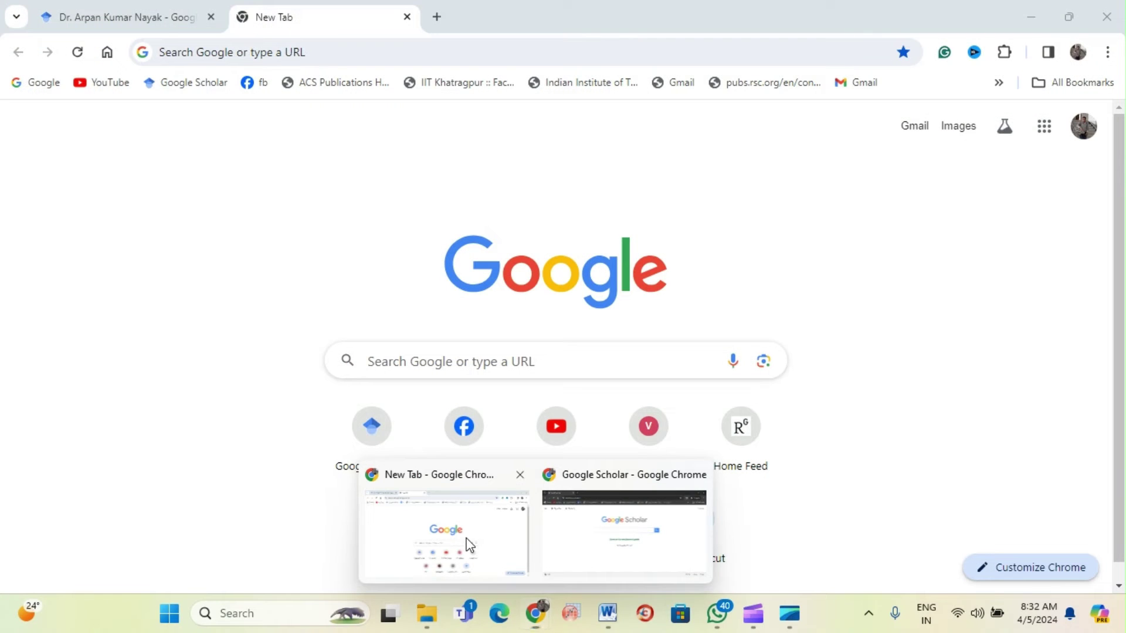
Open the profile tab and scroll through its publications annotated with journal-ranking badges
click(136, 8)
scroll(561, 351, down, 4)
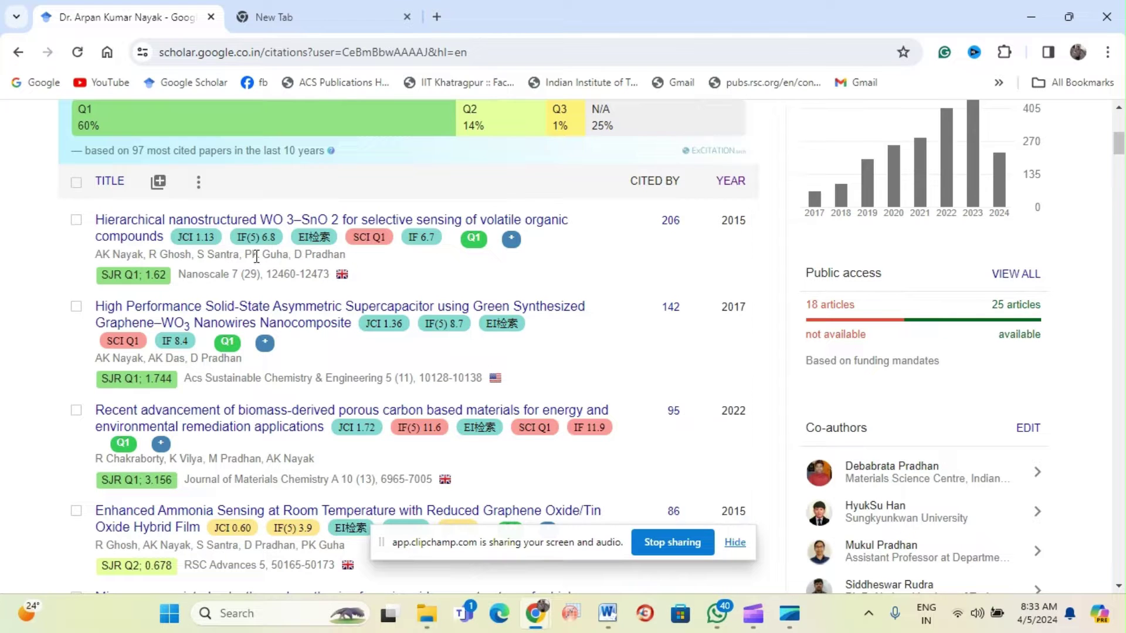
scroll(286, 359, down, 1)
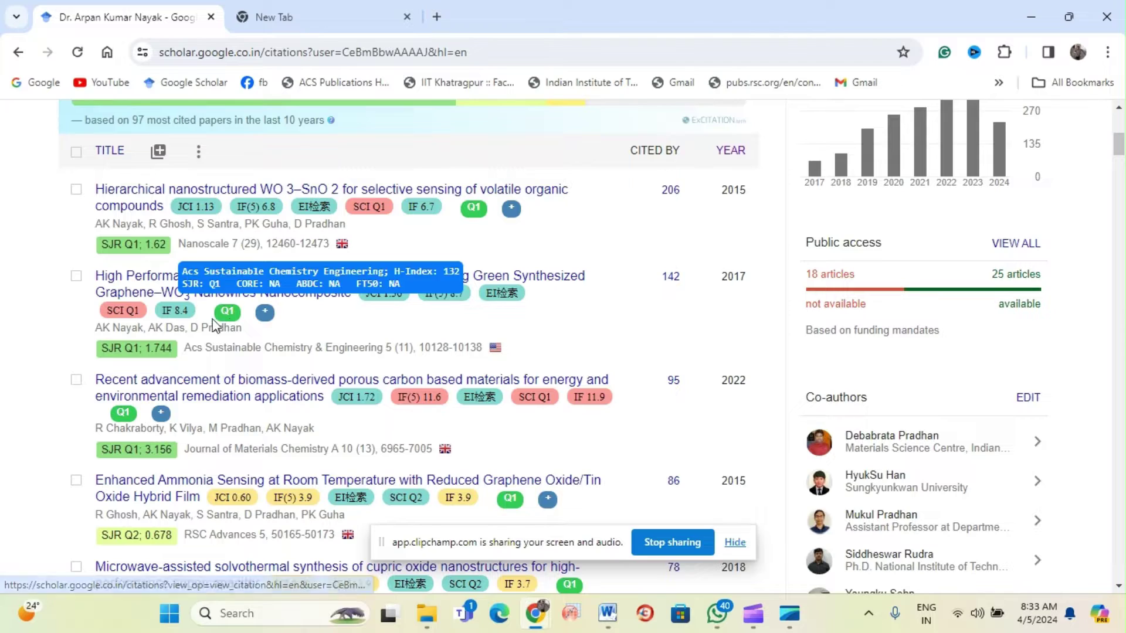
scroll(345, 389, down, 3)
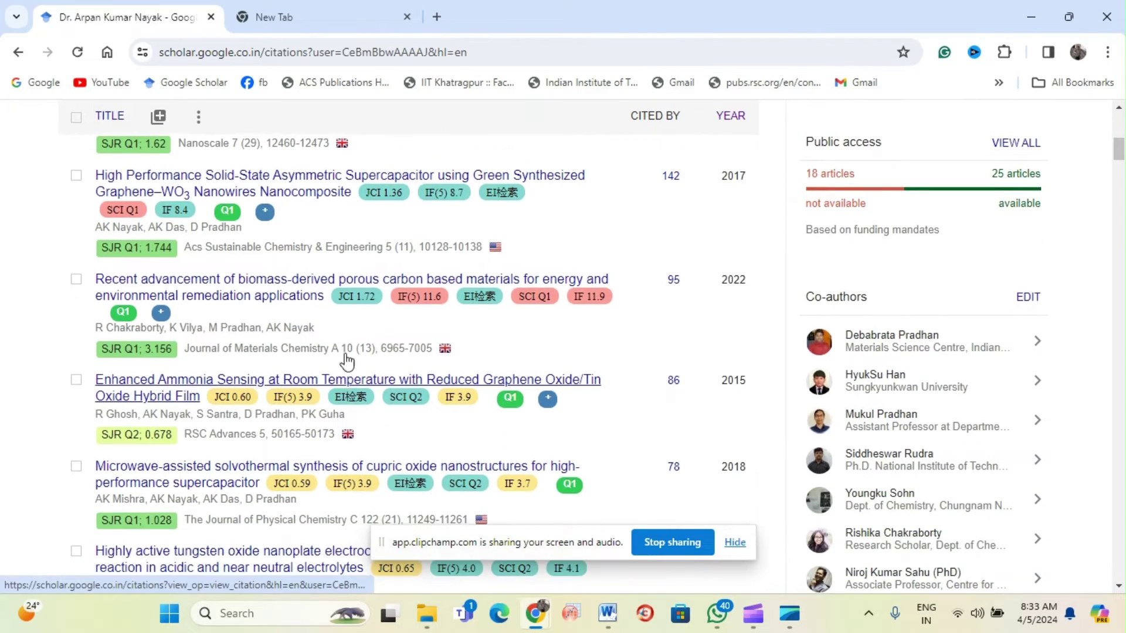
scroll(414, 396, up, 5)
scroll(417, 396, down, 10)
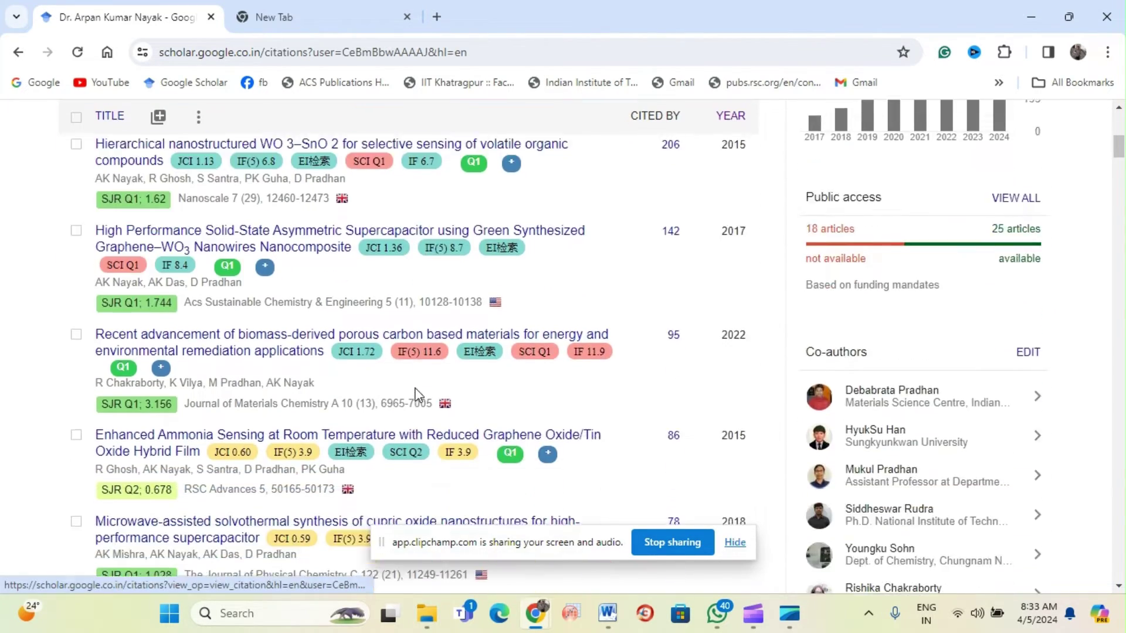
scroll(414, 388, down, 2)
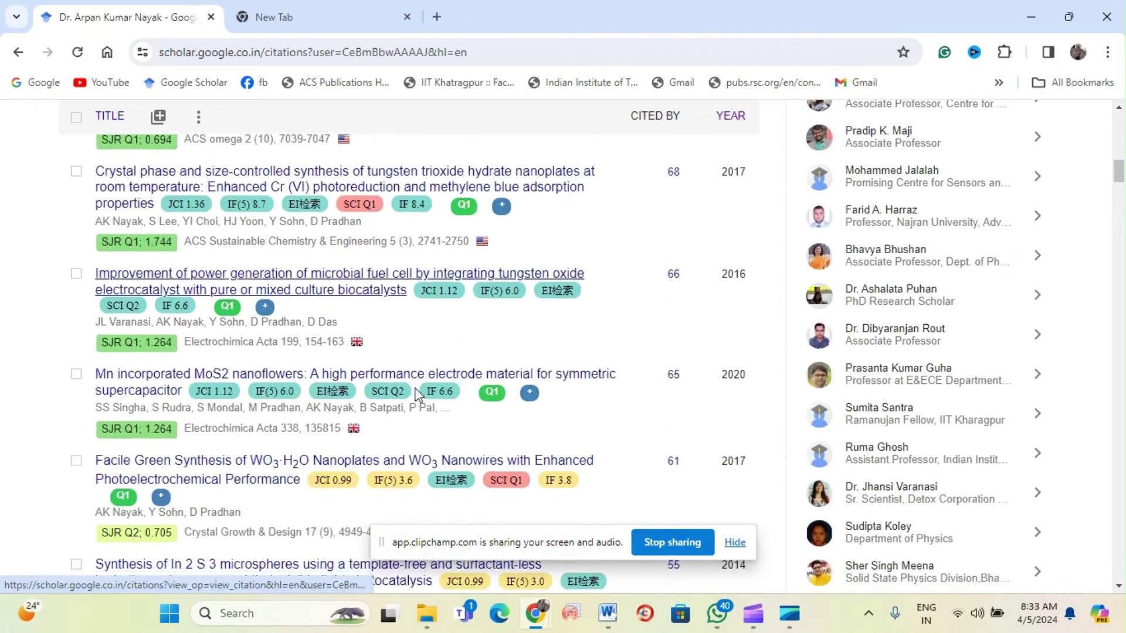
scroll(414, 388, up, 14)
scroll(417, 394, up, 2)
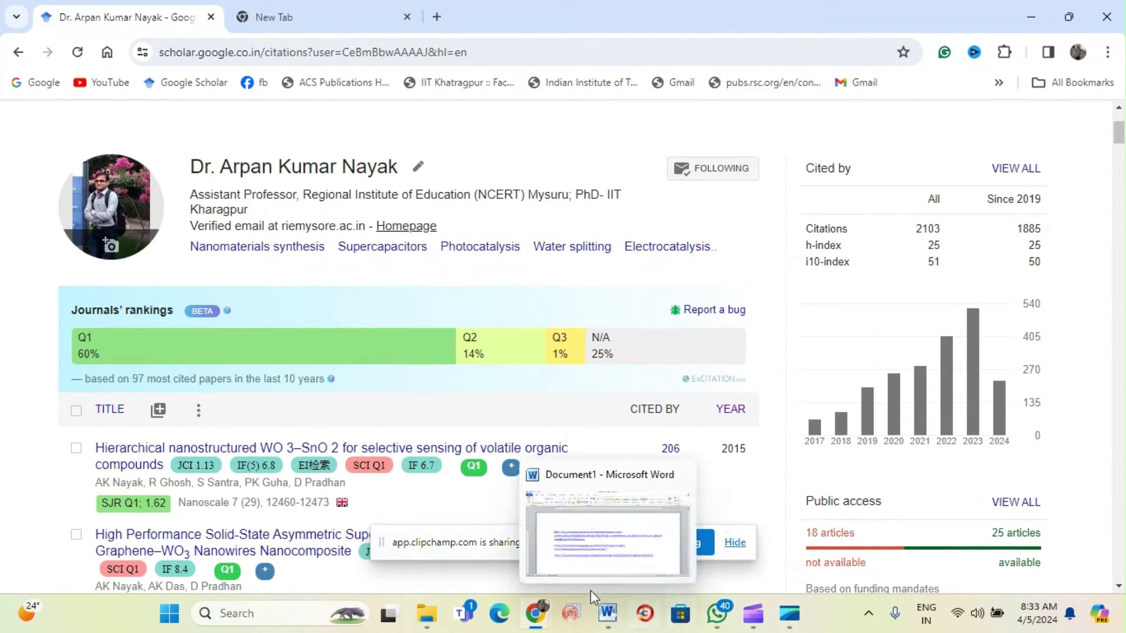
Return to the incognito window and search Scholar for the researcher's name
mouse_move(536, 613)
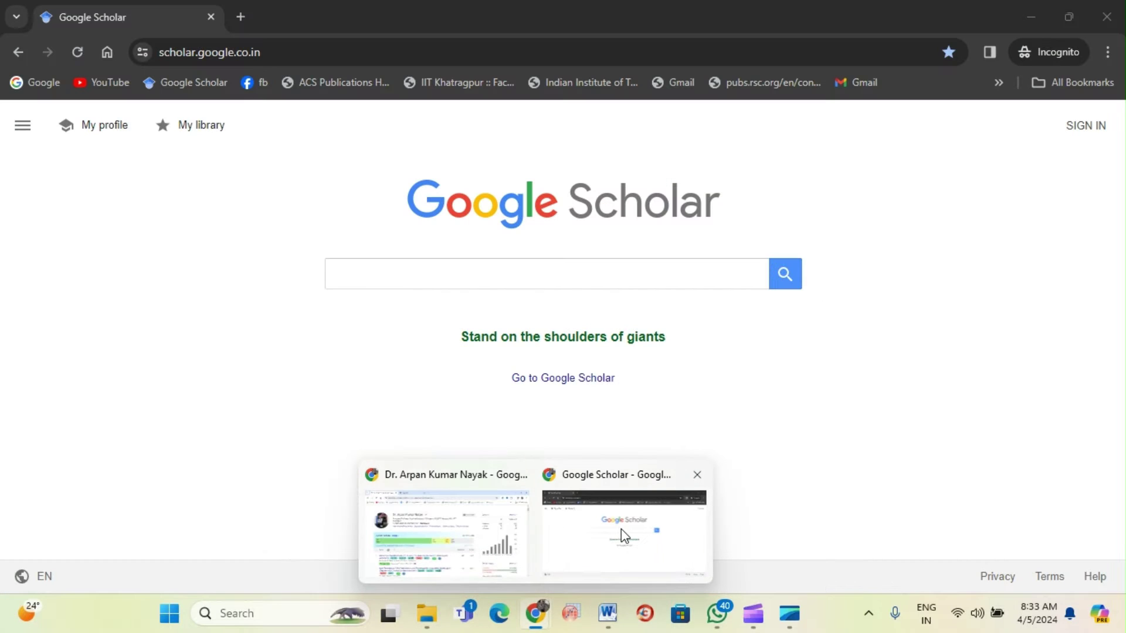
click(622, 531)
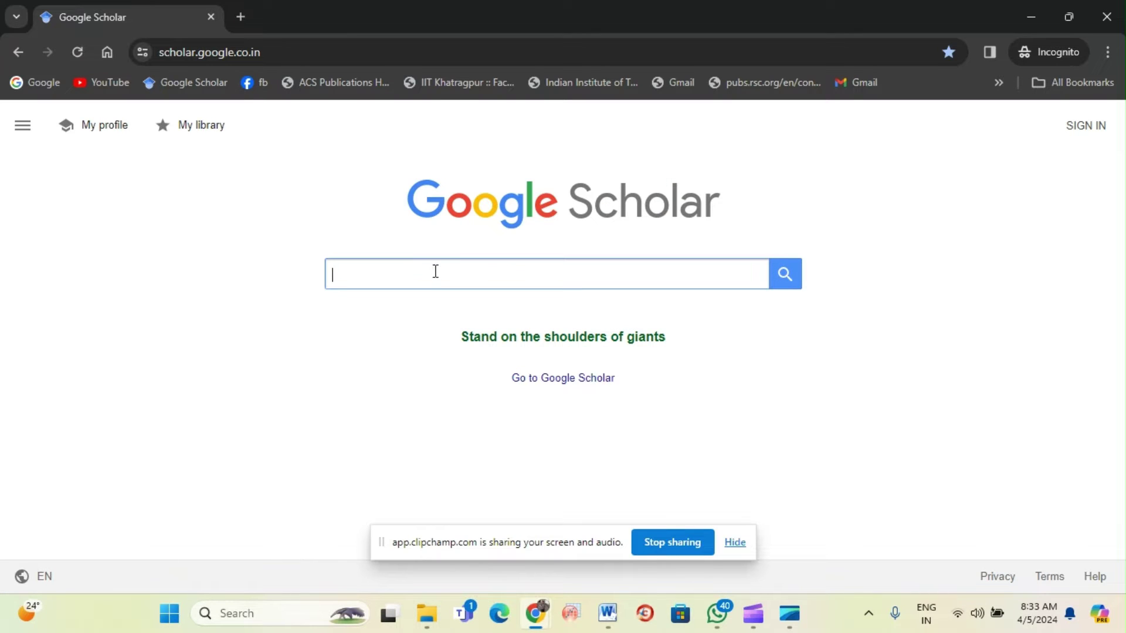
text(arpan ku)
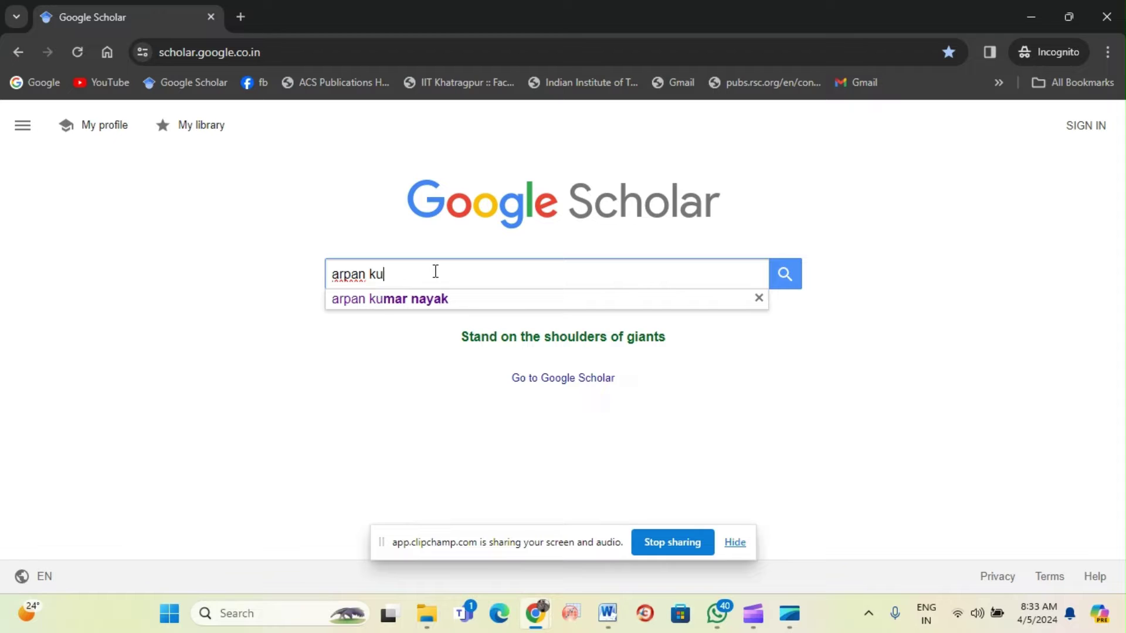
text(mar nayak)
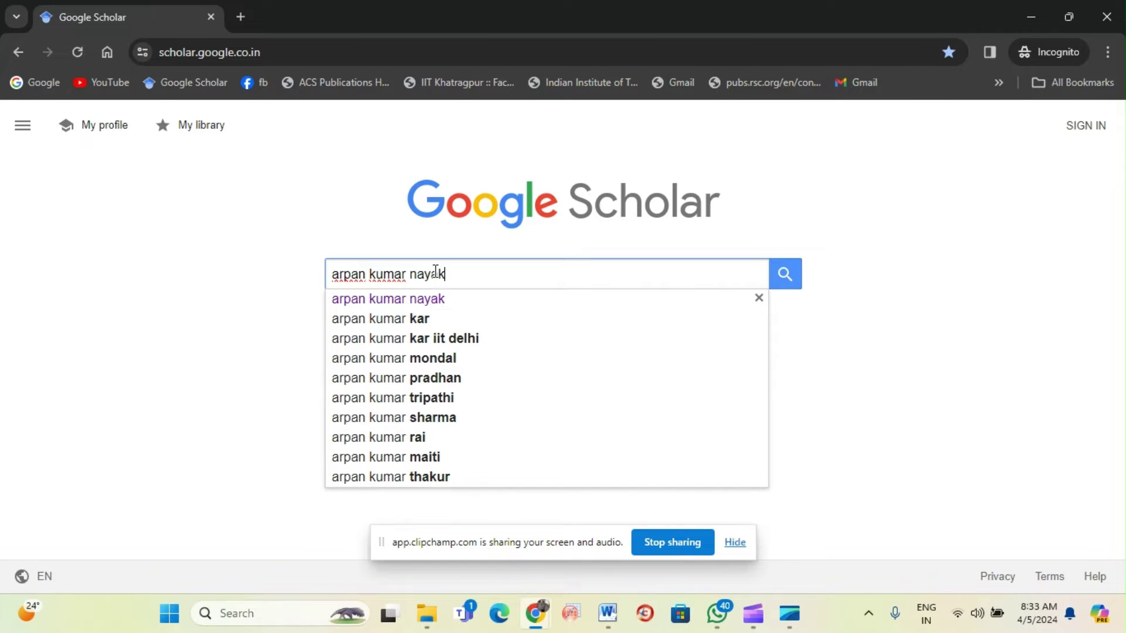
key(Return)
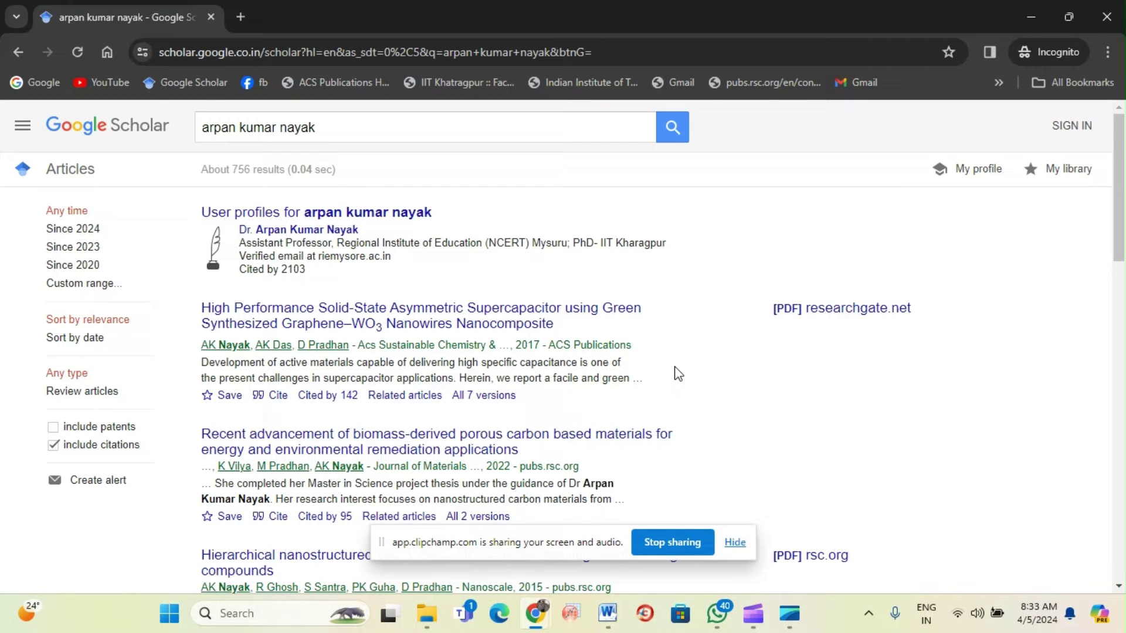
Open the researcher's profile and scroll it, showing 2103 citations and h-index 25 without badges
click(322, 236)
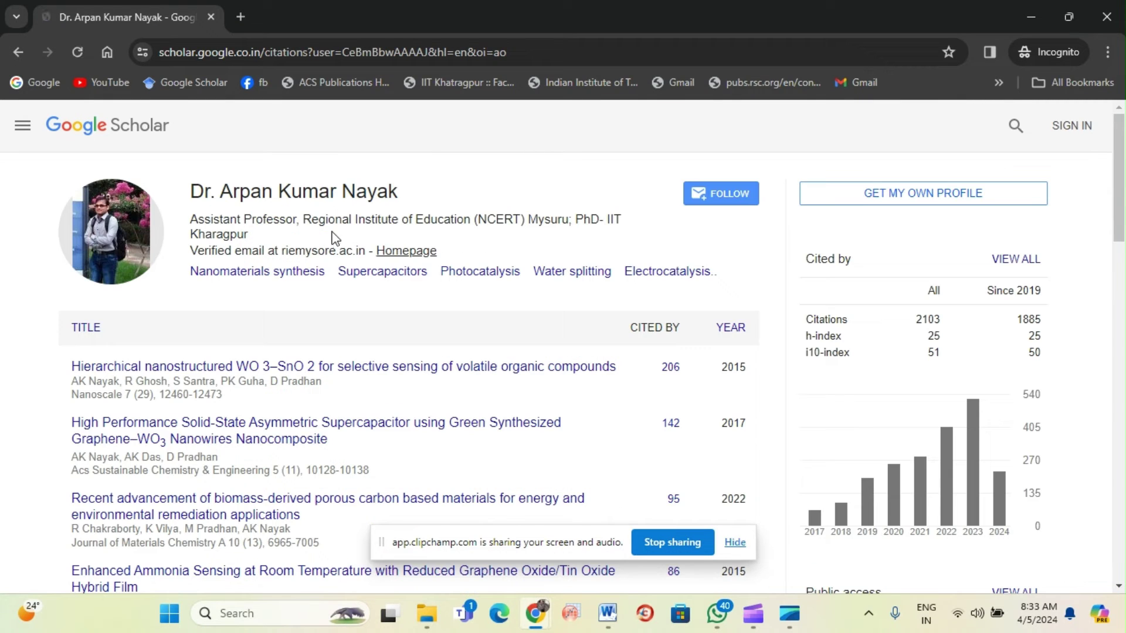
scroll(541, 441, down, 5)
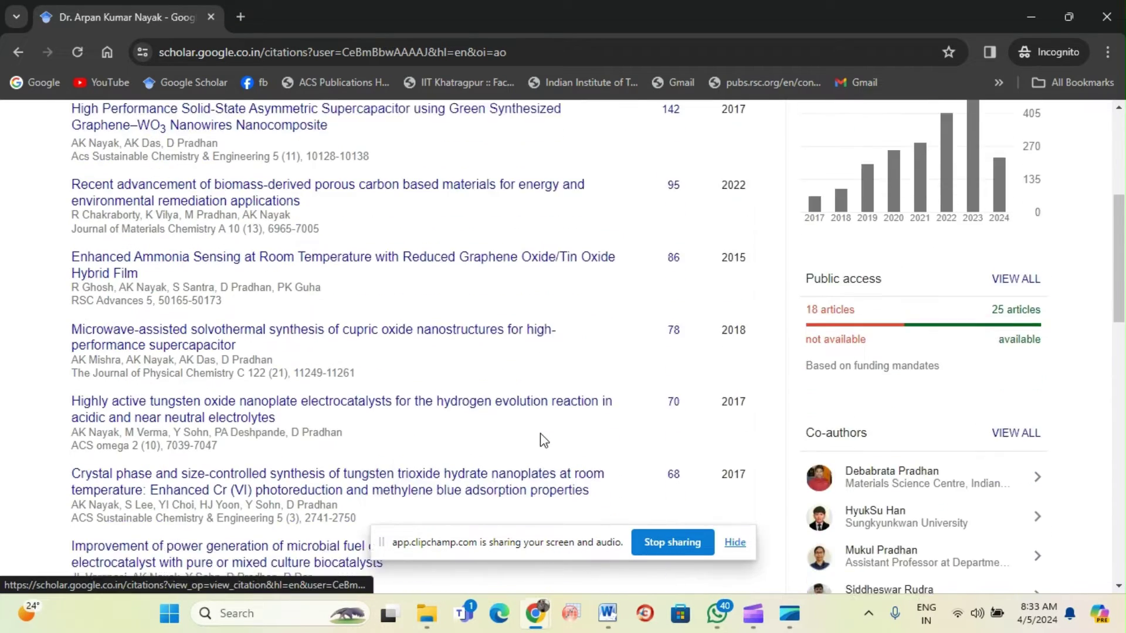
scroll(539, 440, up, 7)
scroll(541, 440, down, 1)
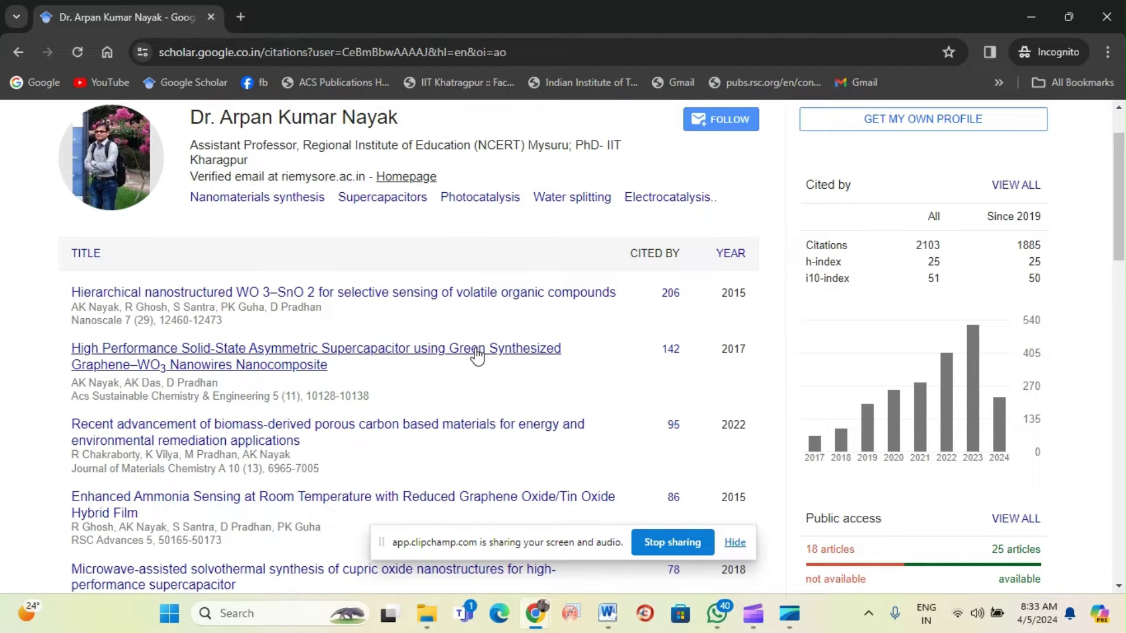
scroll(476, 355, up, 2)
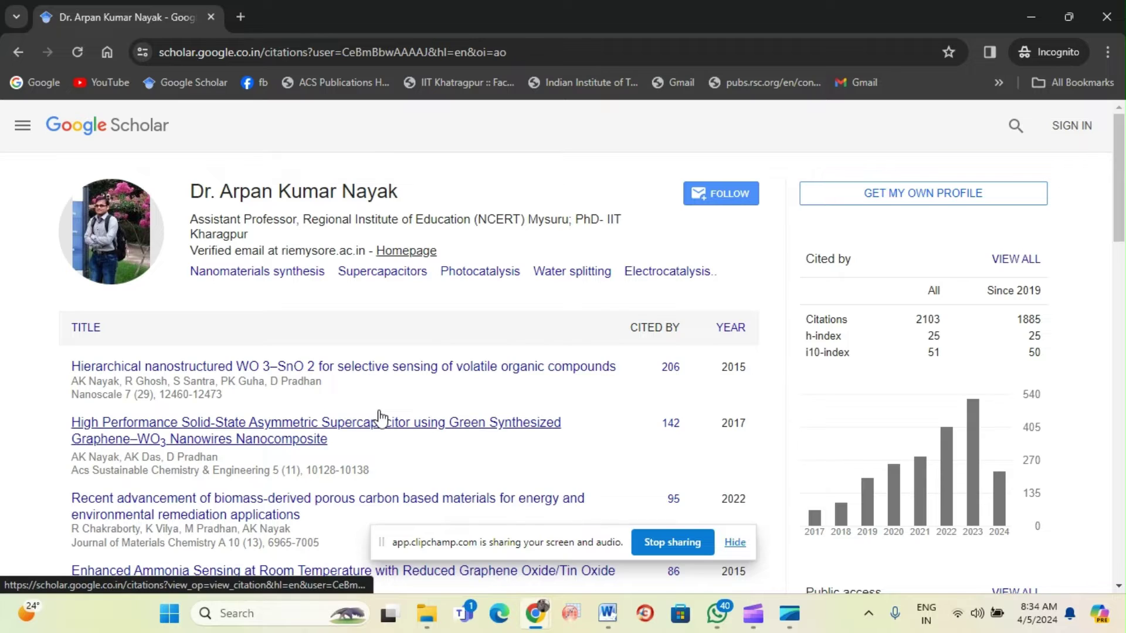
scroll(379, 418, down, 2)
scroll(378, 417, up, 2)
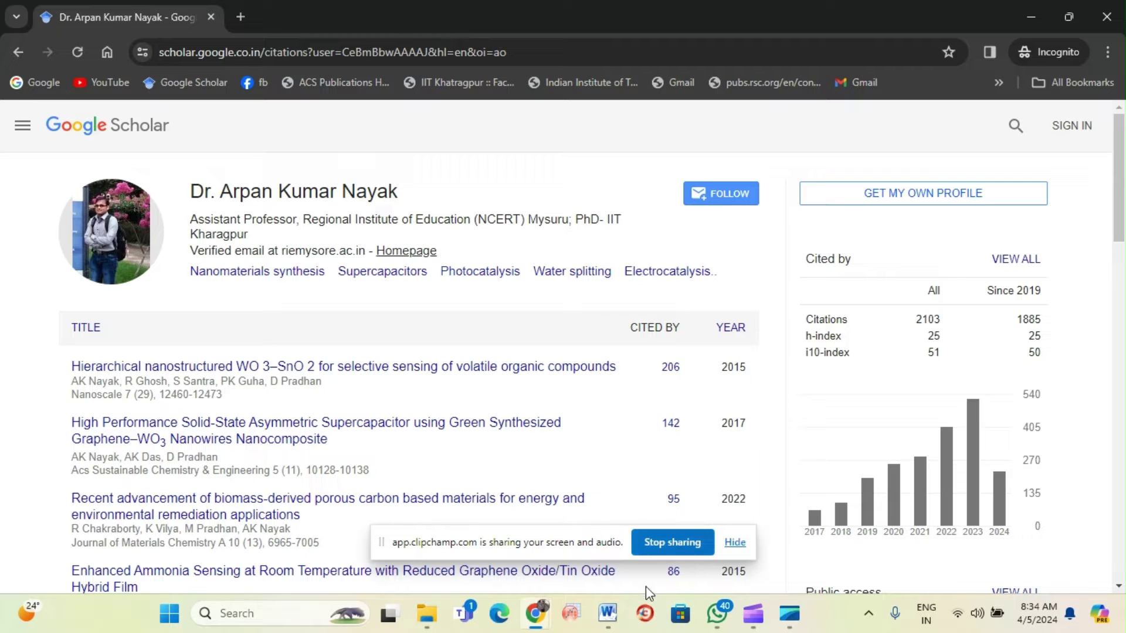
mouse_move(610, 622)
click(650, 535)
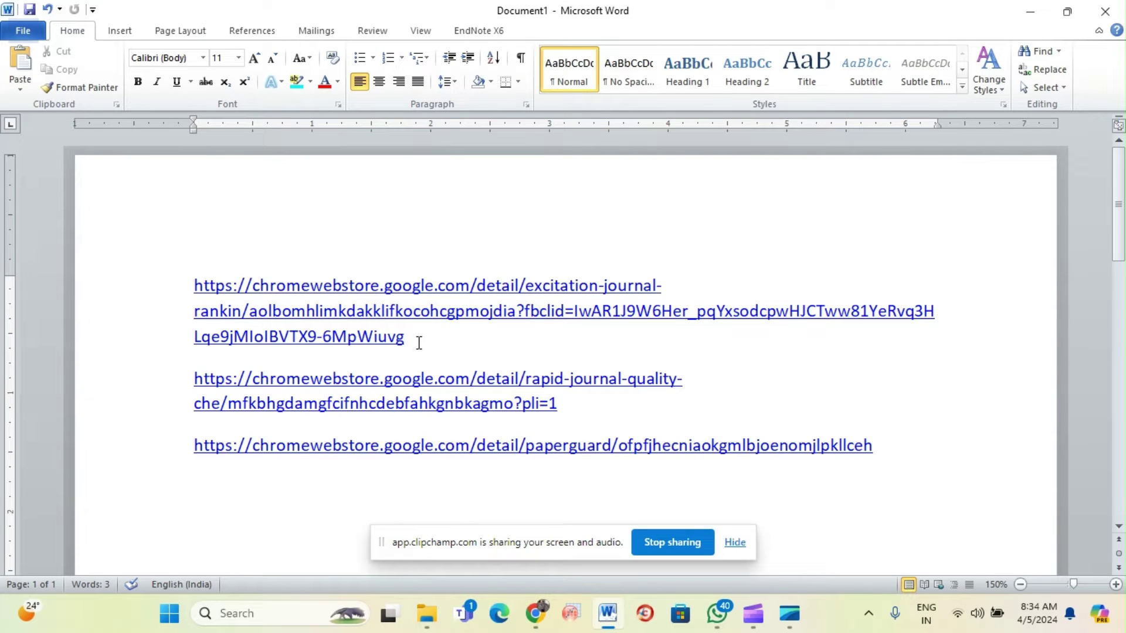
Select the ExCITATION Chrome Web Store link in Word, then return to the regular Chrome window
drag(410, 337, 193, 290)
key(ctrl+c)
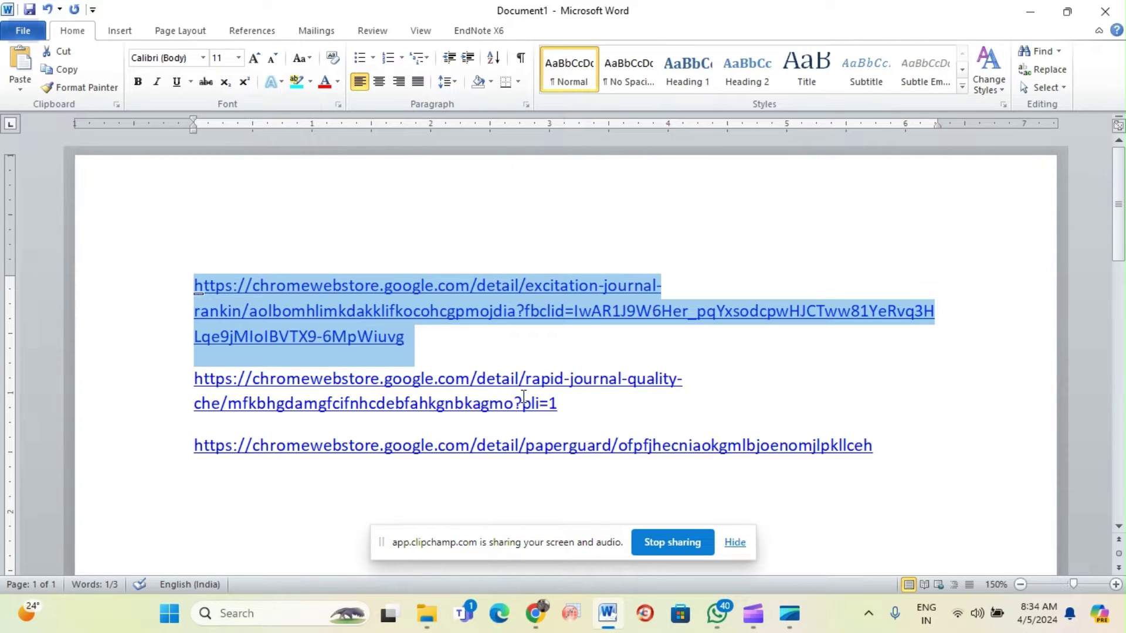
mouse_move(542, 610)
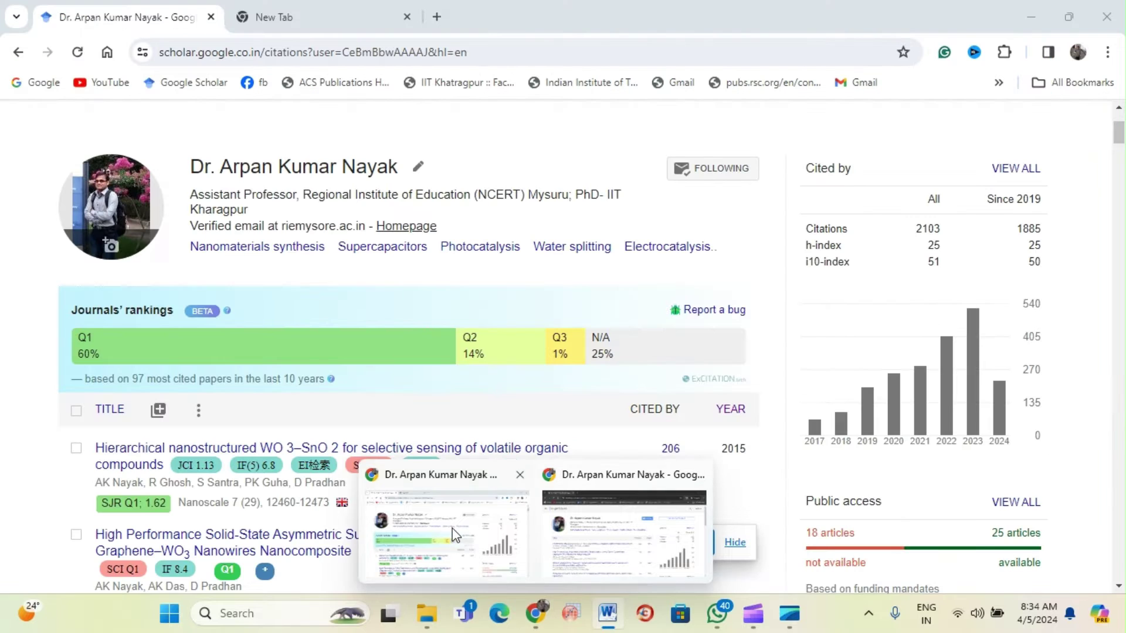
click(452, 536)
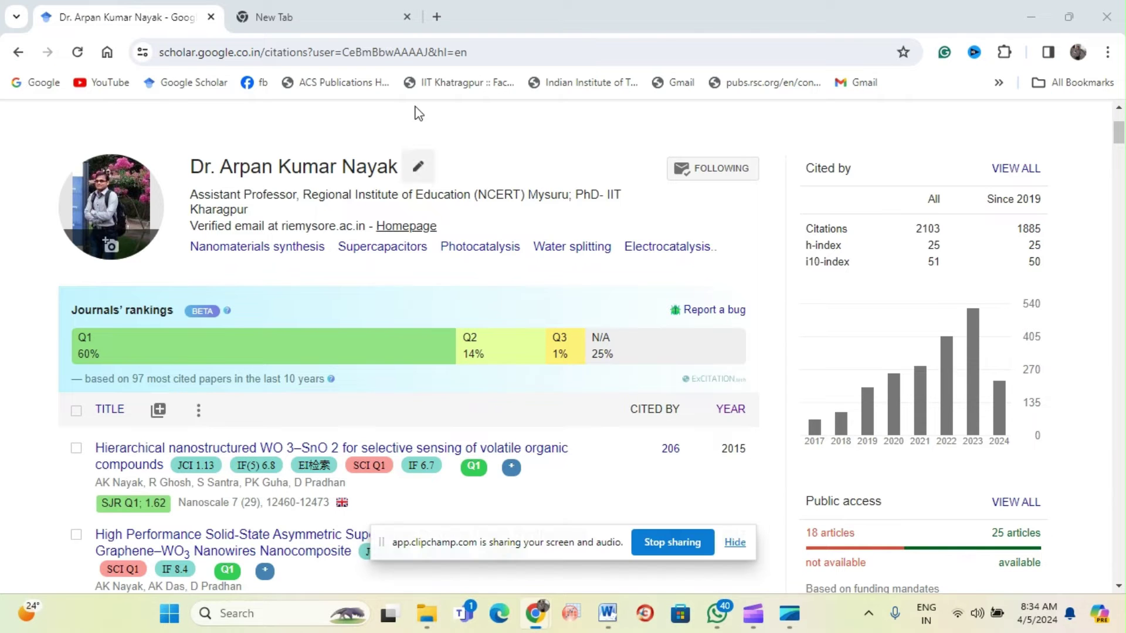
Load the ExCITATION store page in the blank tab from the pasted link, then return to Word
click(326, 19)
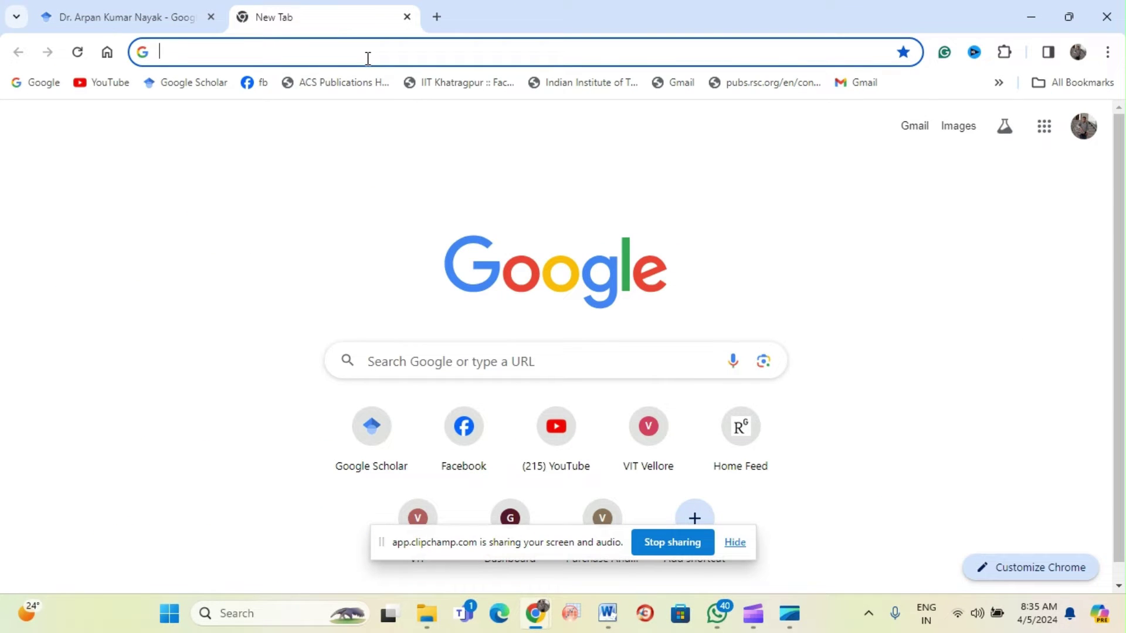
key(ctrl+v)
key(Return)
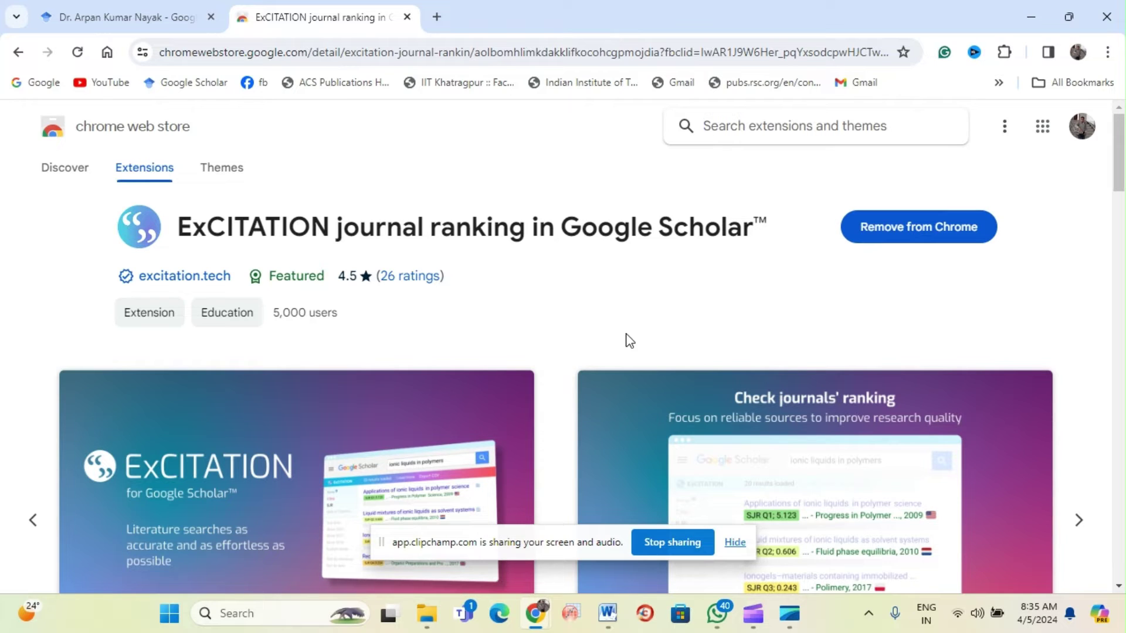
mouse_move(608, 620)
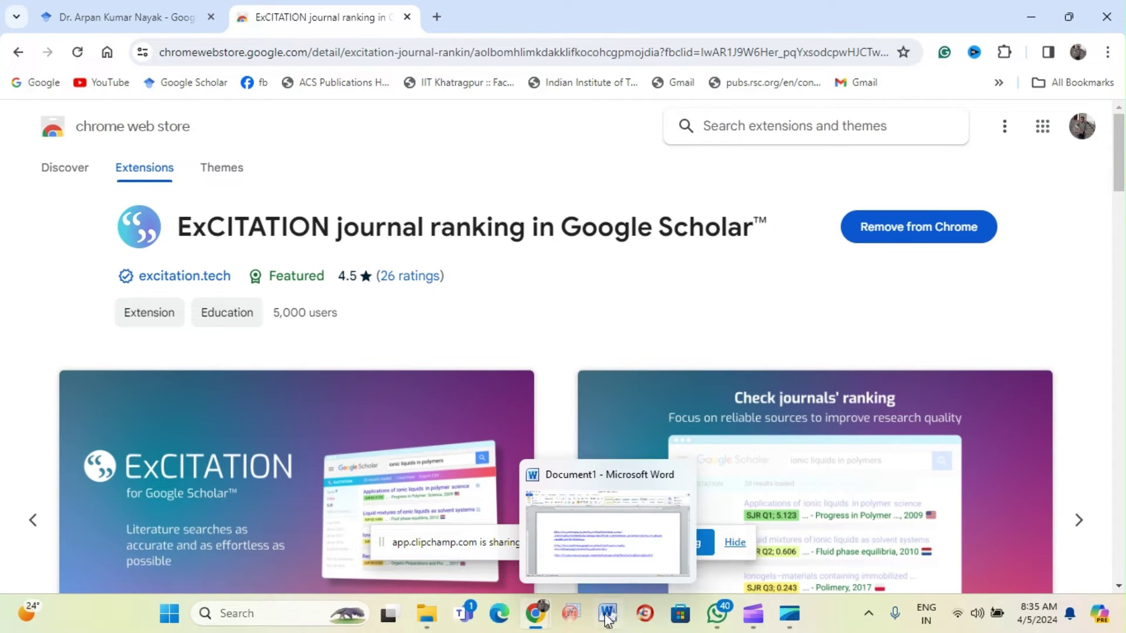
click(631, 545)
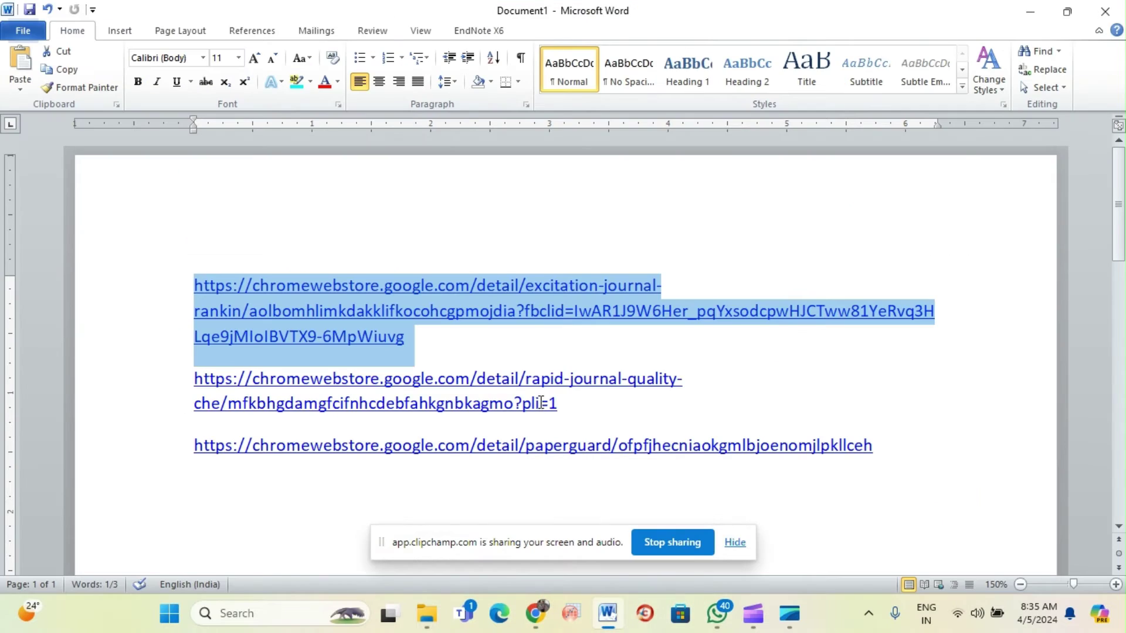
Select the Rapid Journal Quality Check link, then return to Chrome's ExCITATION page
click(560, 404)
triple_click(560, 405)
key(ctrl+c)
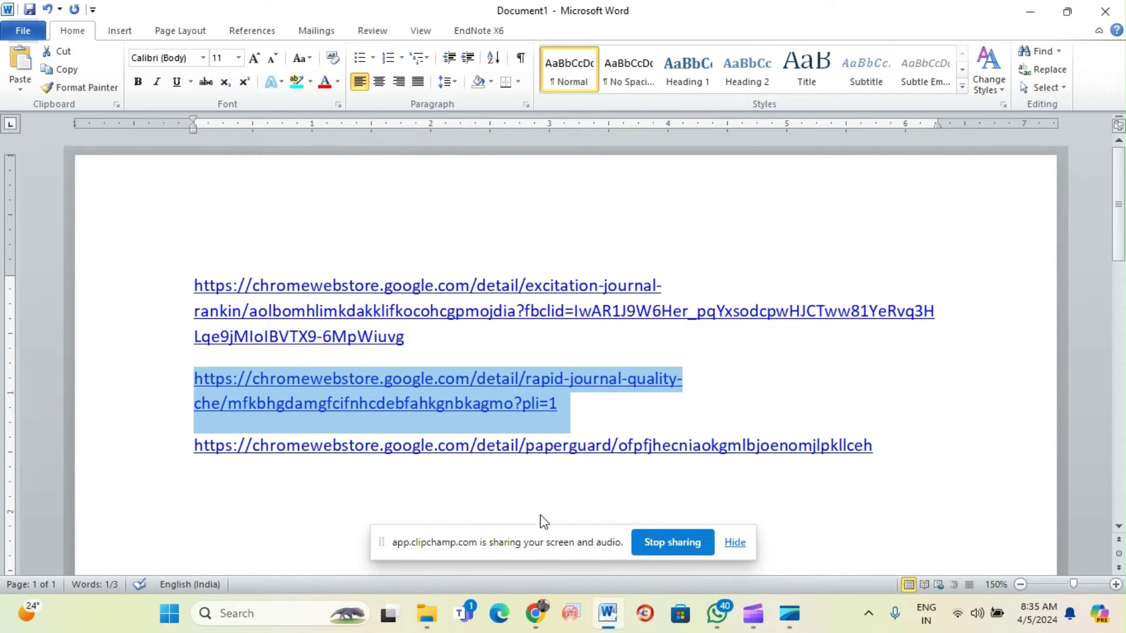
mouse_move(535, 613)
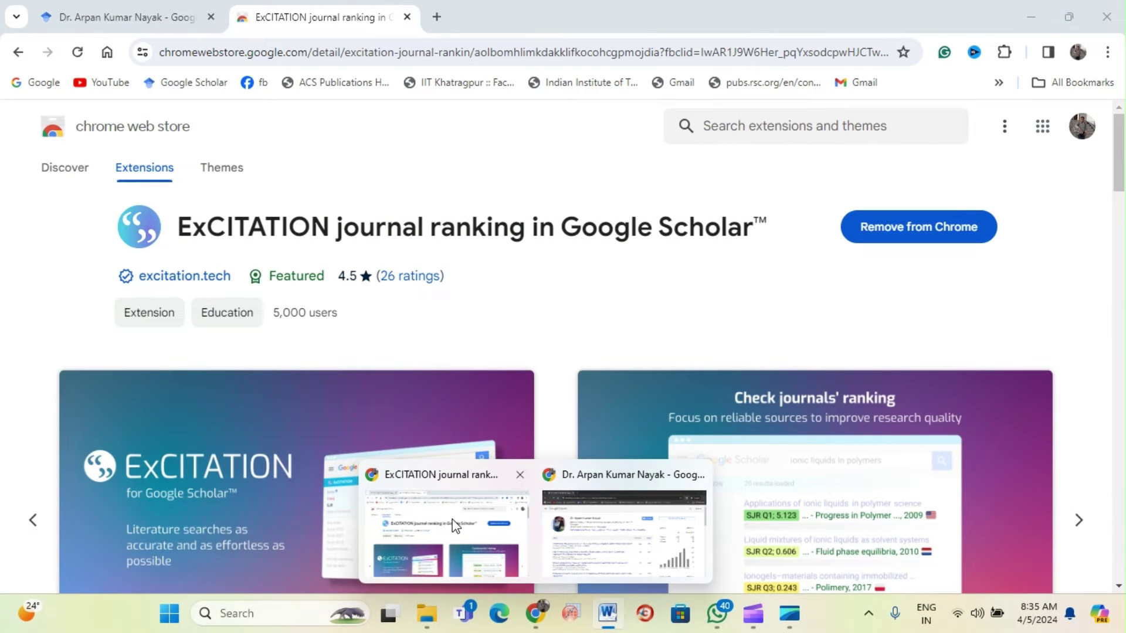
click(455, 526)
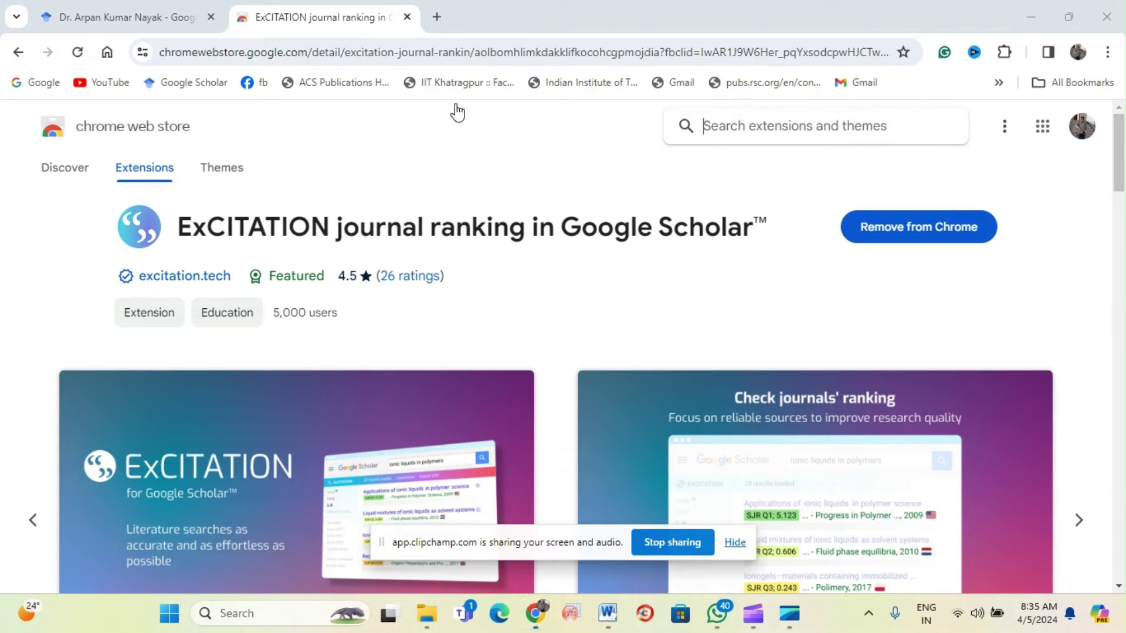
Load the Rapid Journal Quality Check store page in a new tab, then return to Word
click(436, 18)
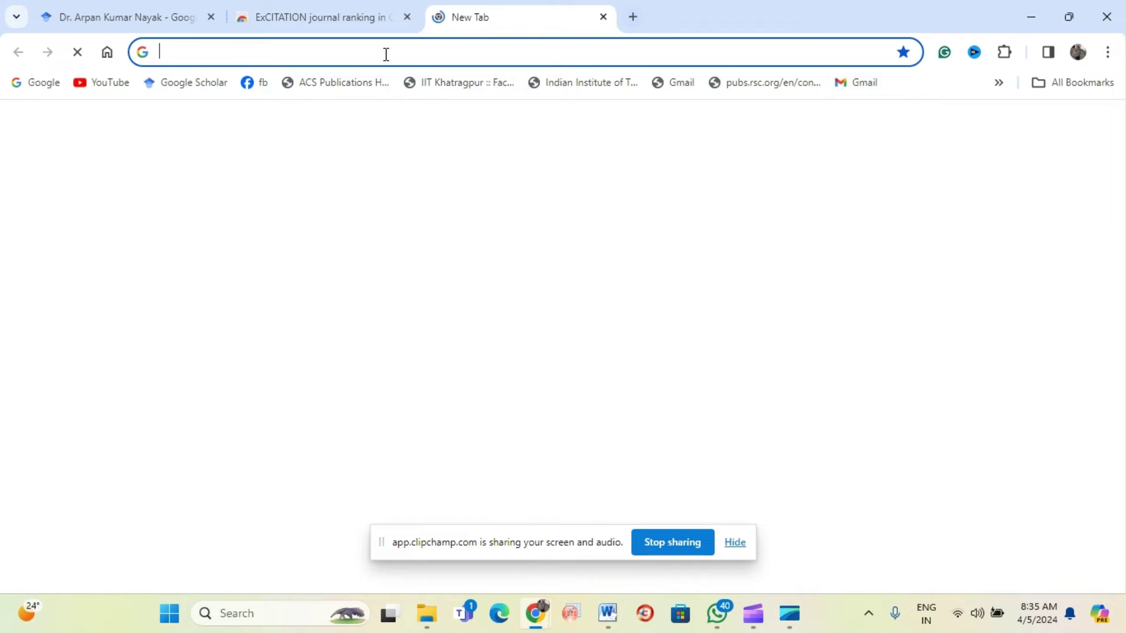
key(ctrl+v)
key(Return)
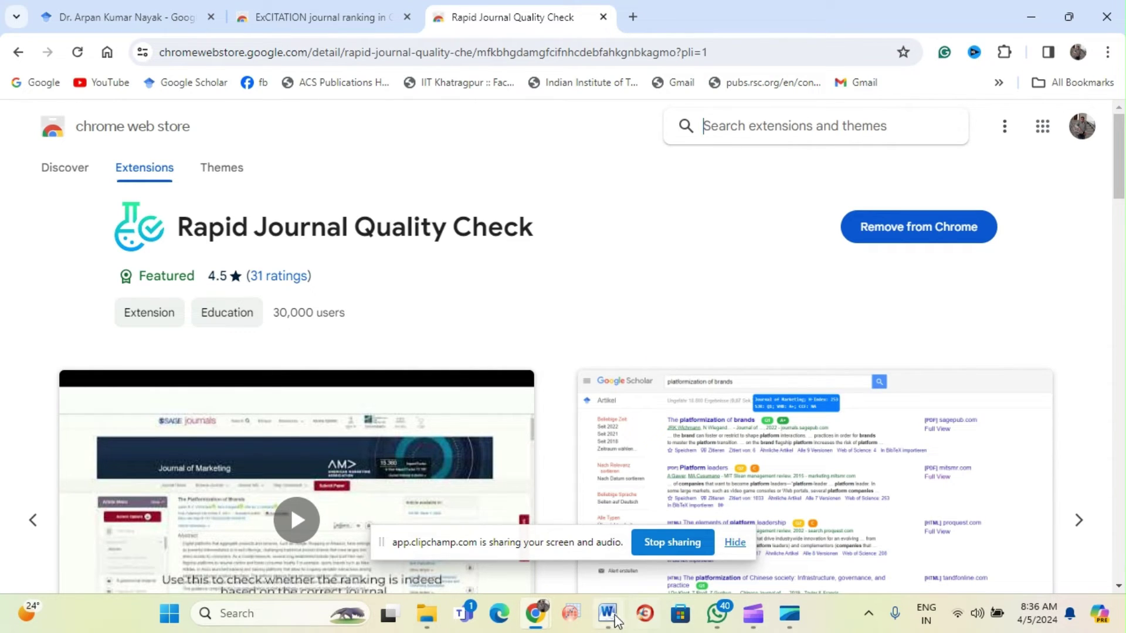
mouse_move(609, 615)
click(621, 518)
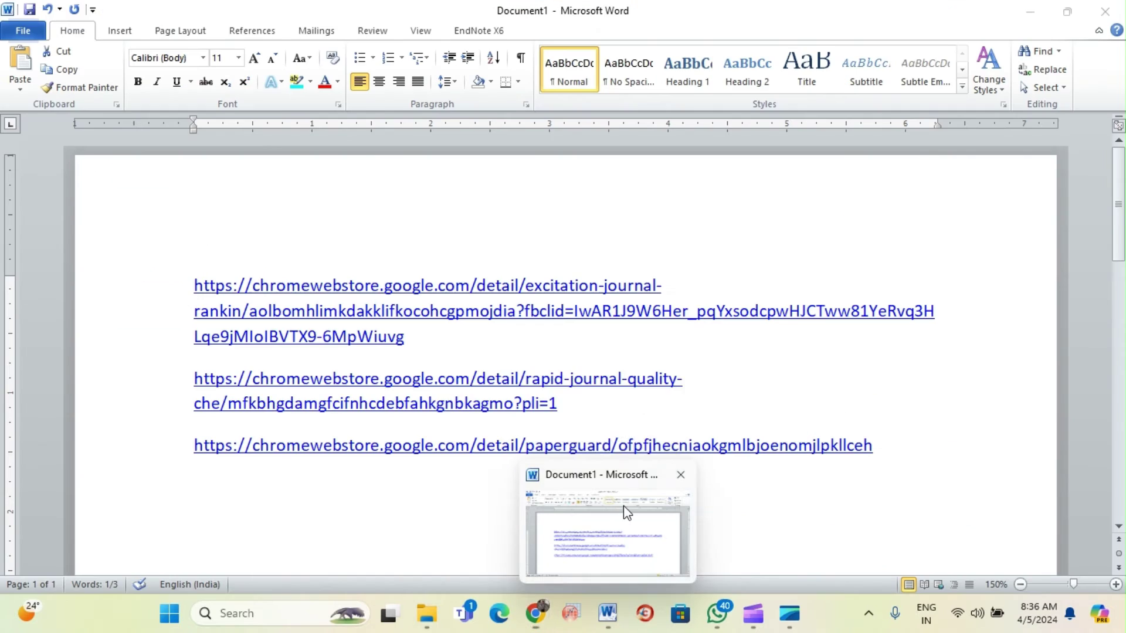
Select the paperGuard store link below the Rapid Journal Quality Check link
triple_click(551, 410)
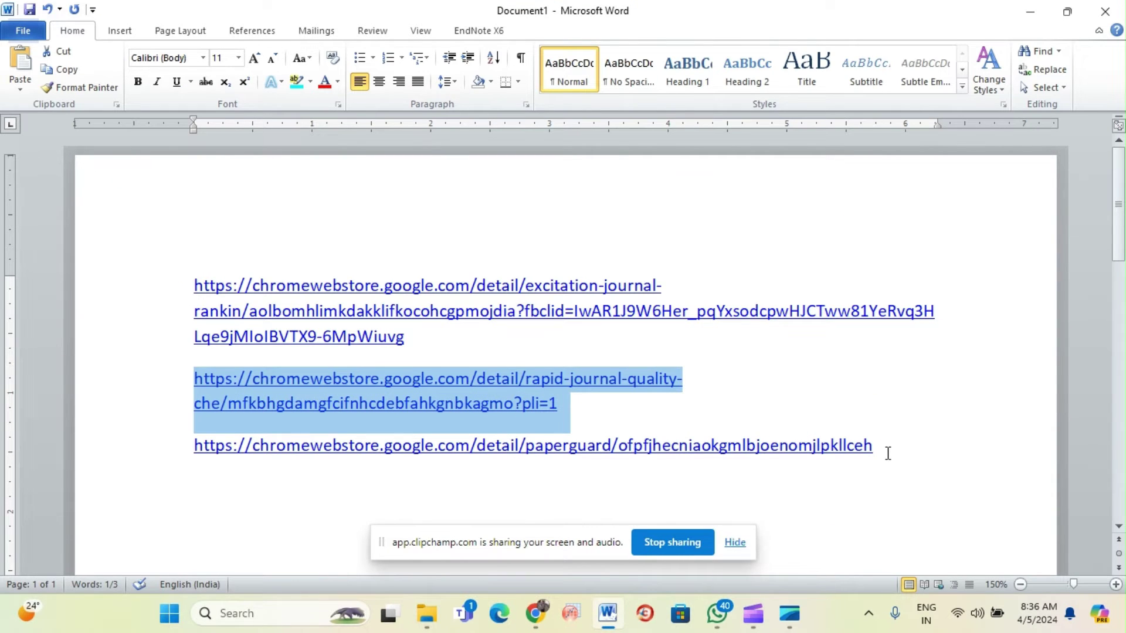
drag(888, 453, 336, 447)
key(ctrl+c)
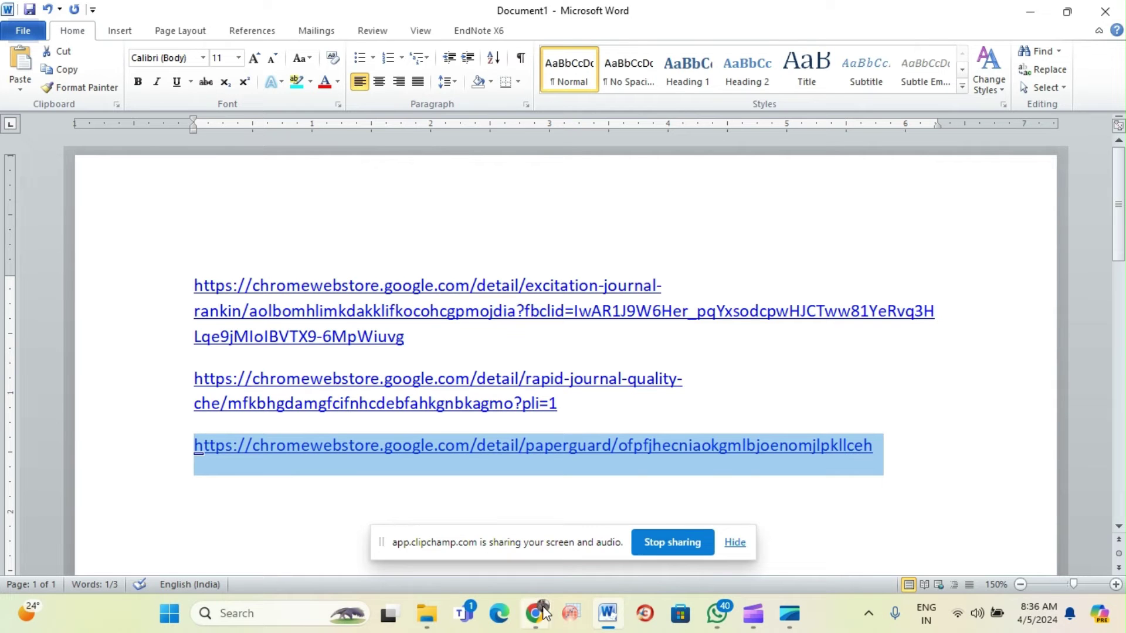
Back in Chrome, load the paperGuard store page in a new tab from the pasted link
mouse_move(534, 616)
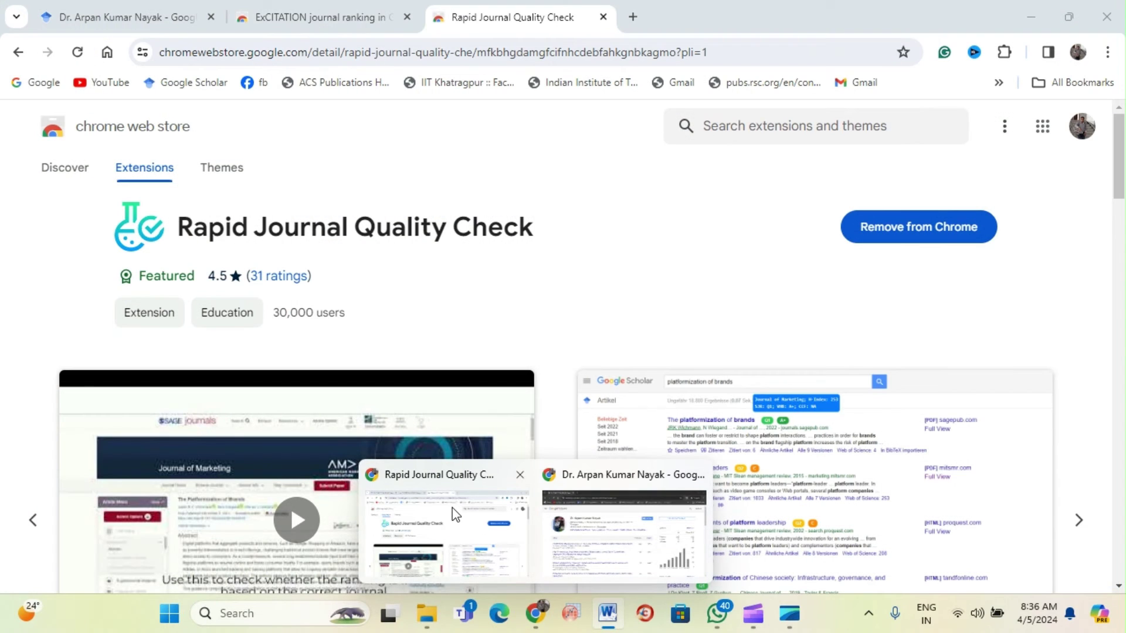
click(449, 519)
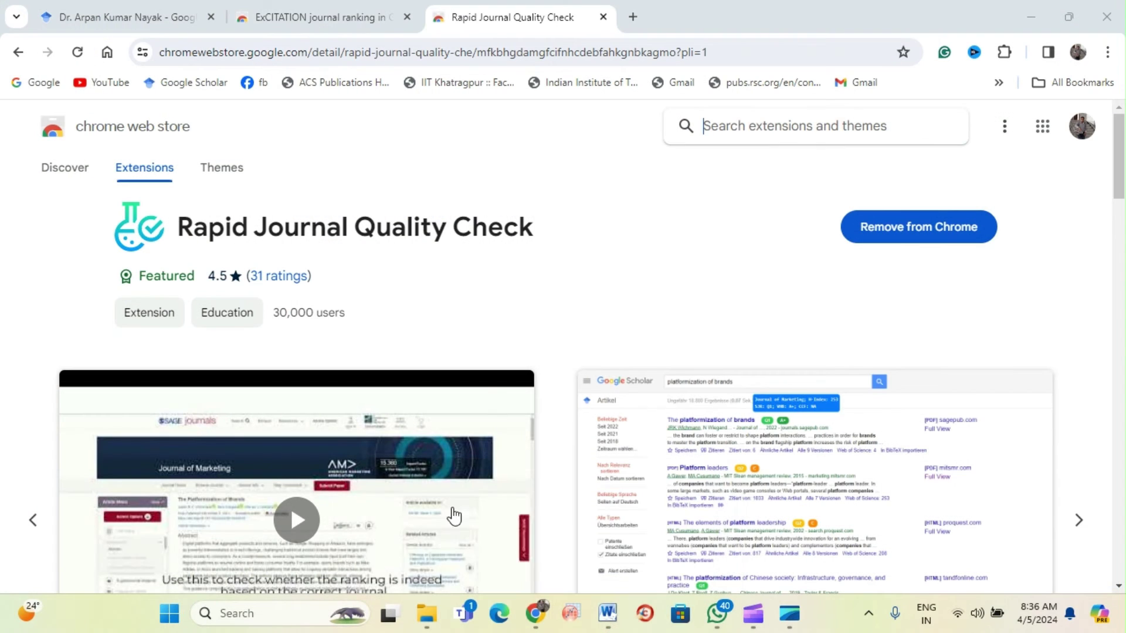
click(633, 18)
key(ctrl+v)
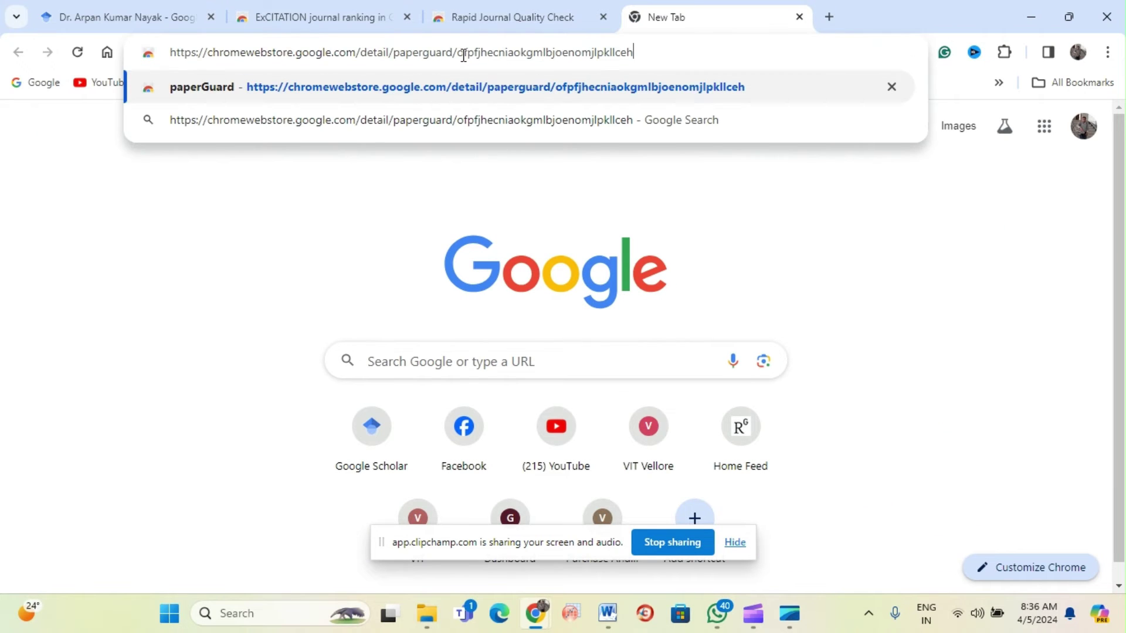
key(Return)
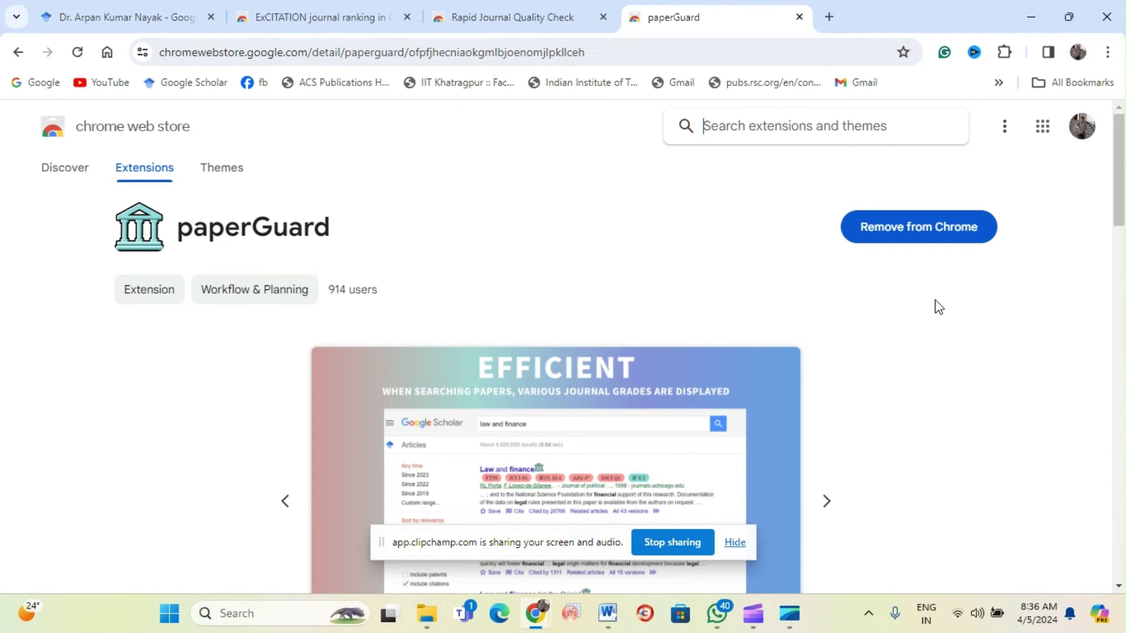
Look over the paperGuard listing, then return to the Scholar profile showing extra ranking badges
scroll(903, 430, down, 7)
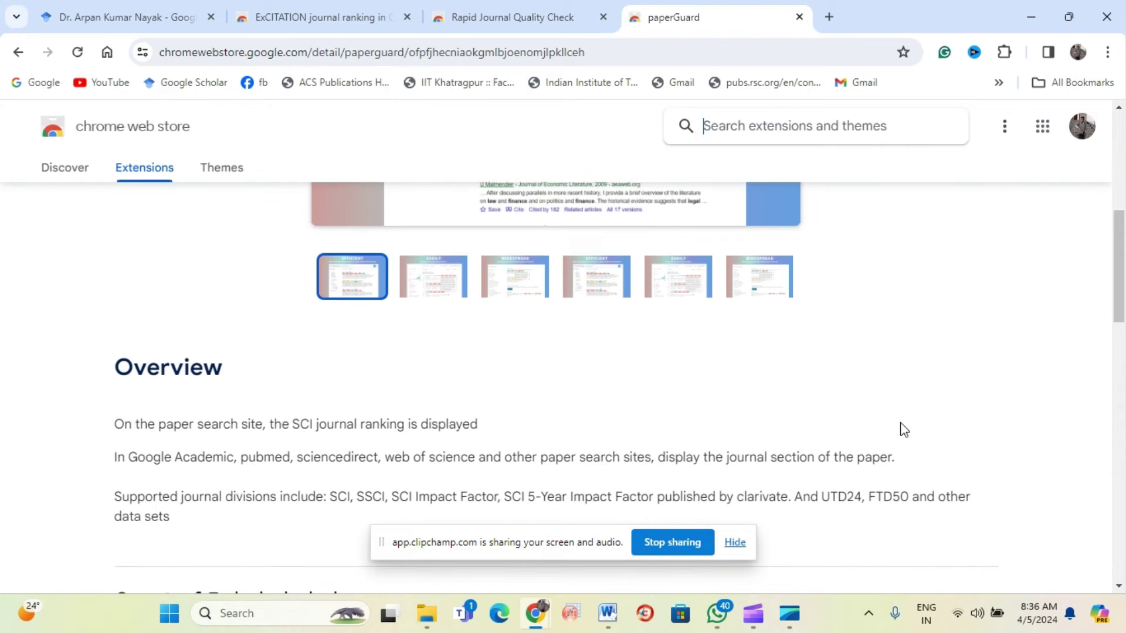
scroll(903, 430, down, 5)
scroll(904, 430, up, 10)
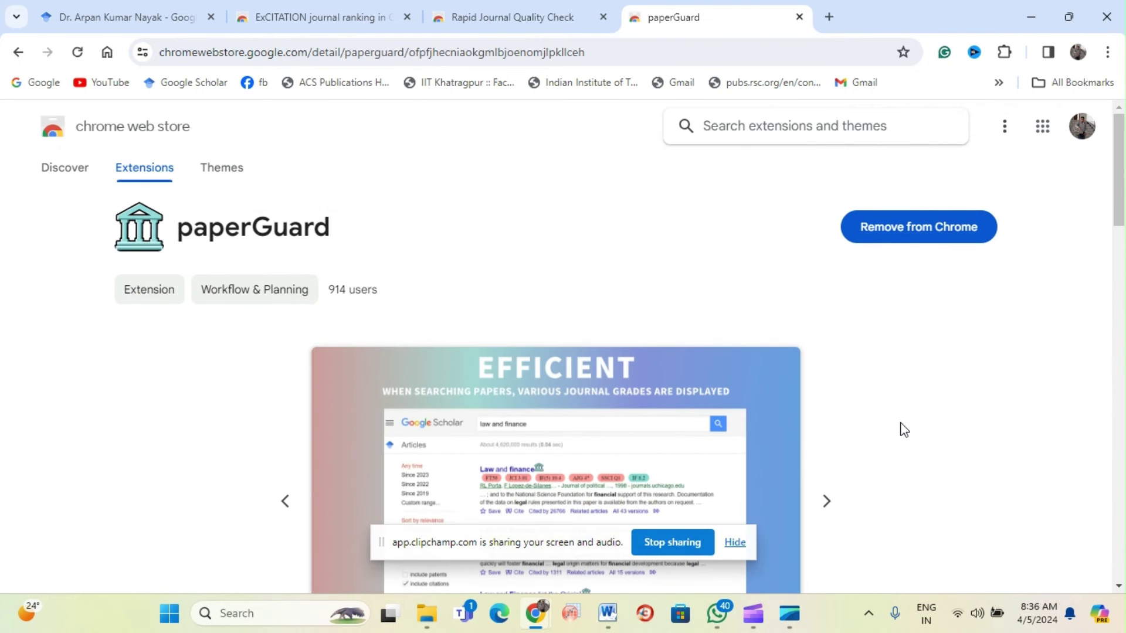
click(119, 19)
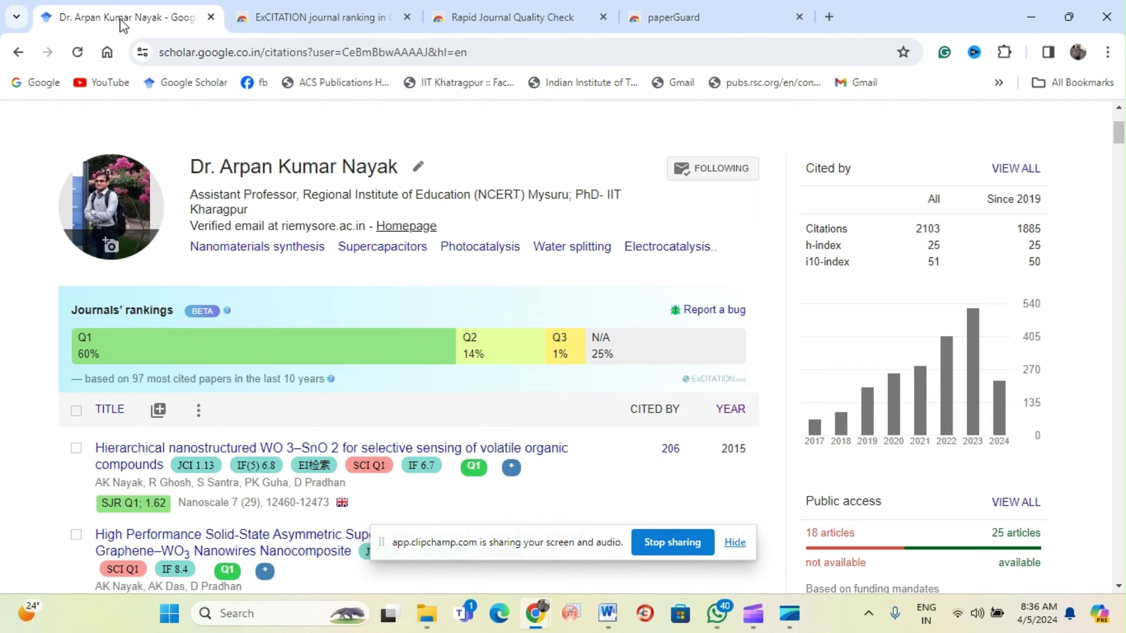
scroll(469, 446, down, 1)
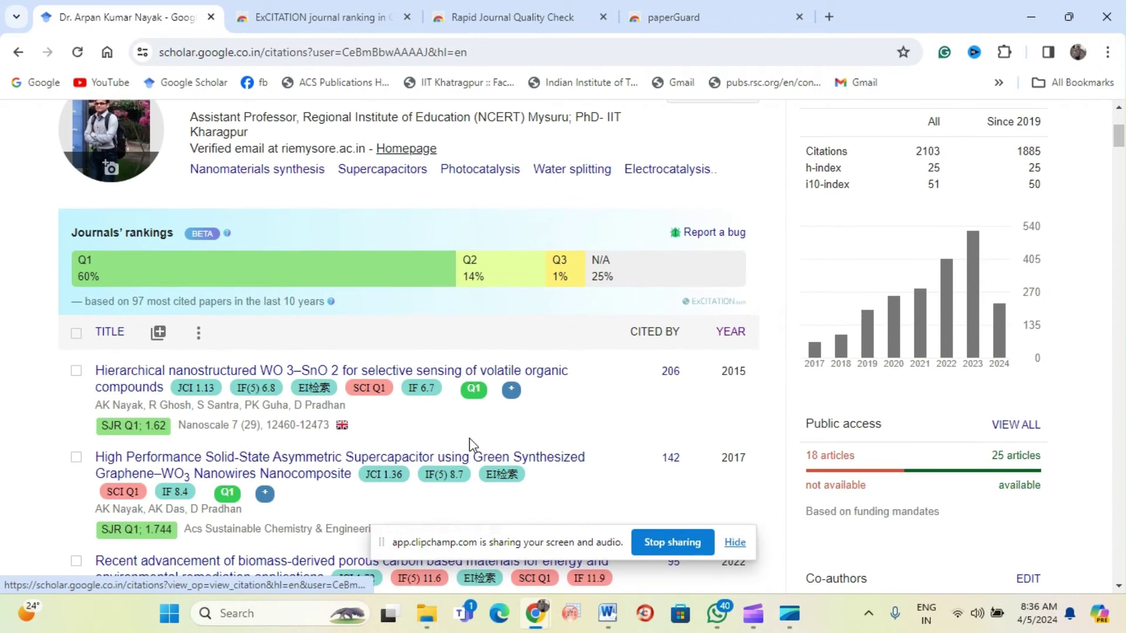
scroll(469, 446, down, 1)
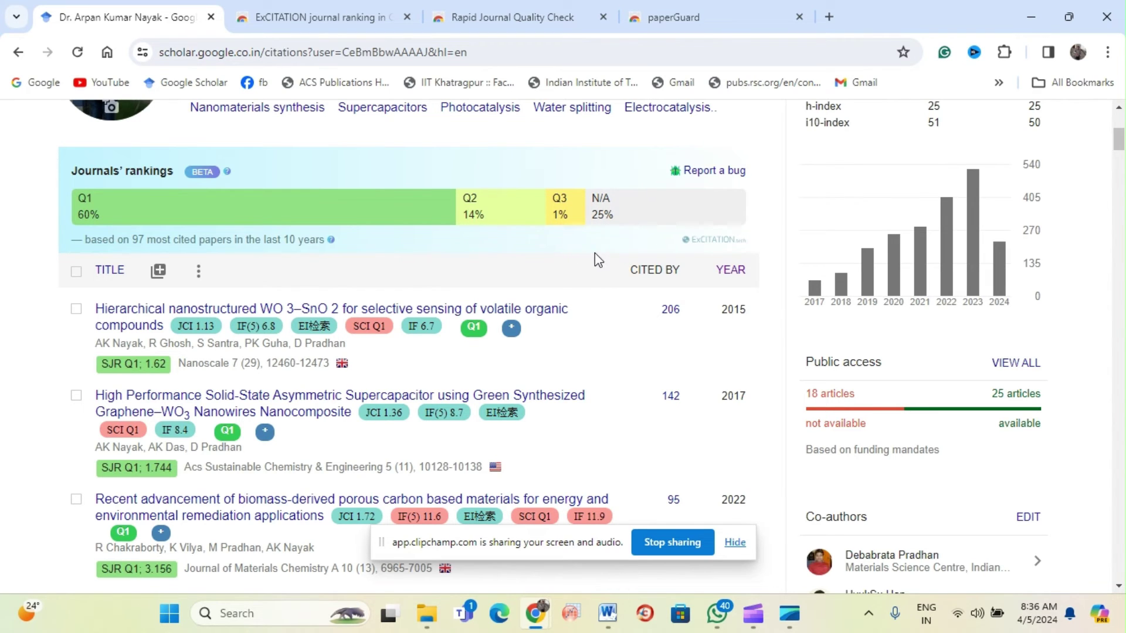
scroll(582, 288, up, 2)
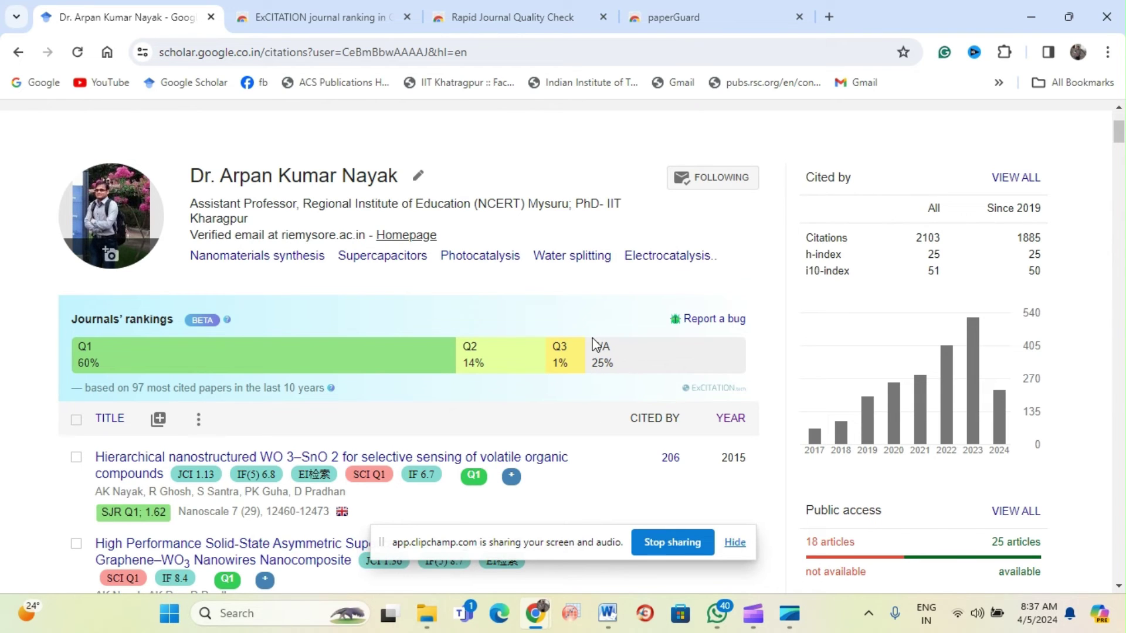
scroll(530, 407, down, 3)
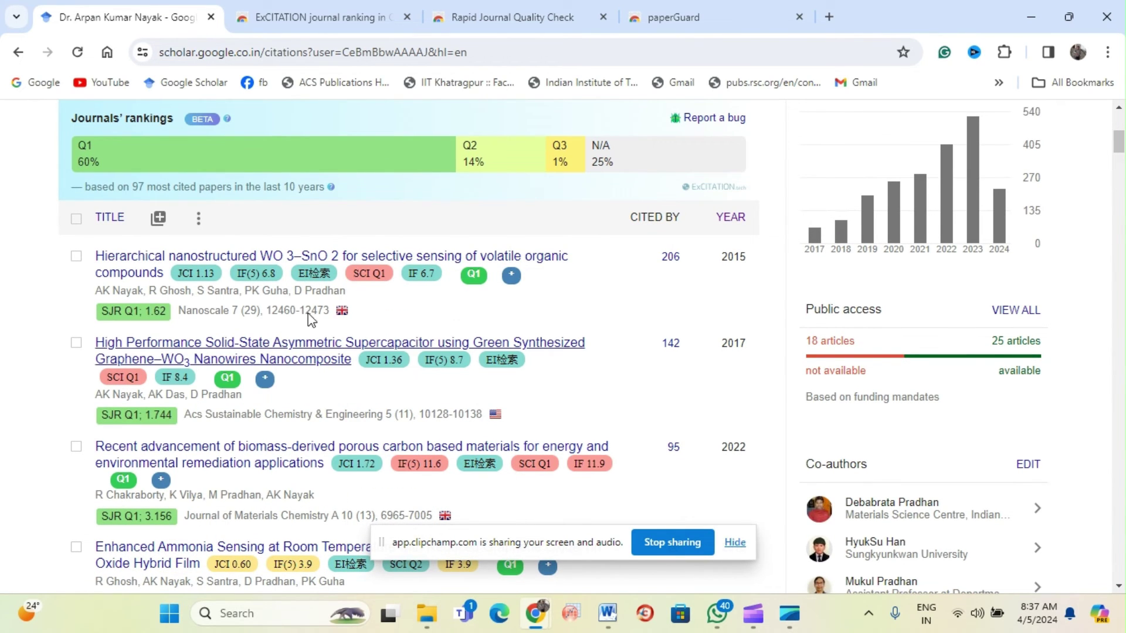
scroll(562, 333, down, 2)
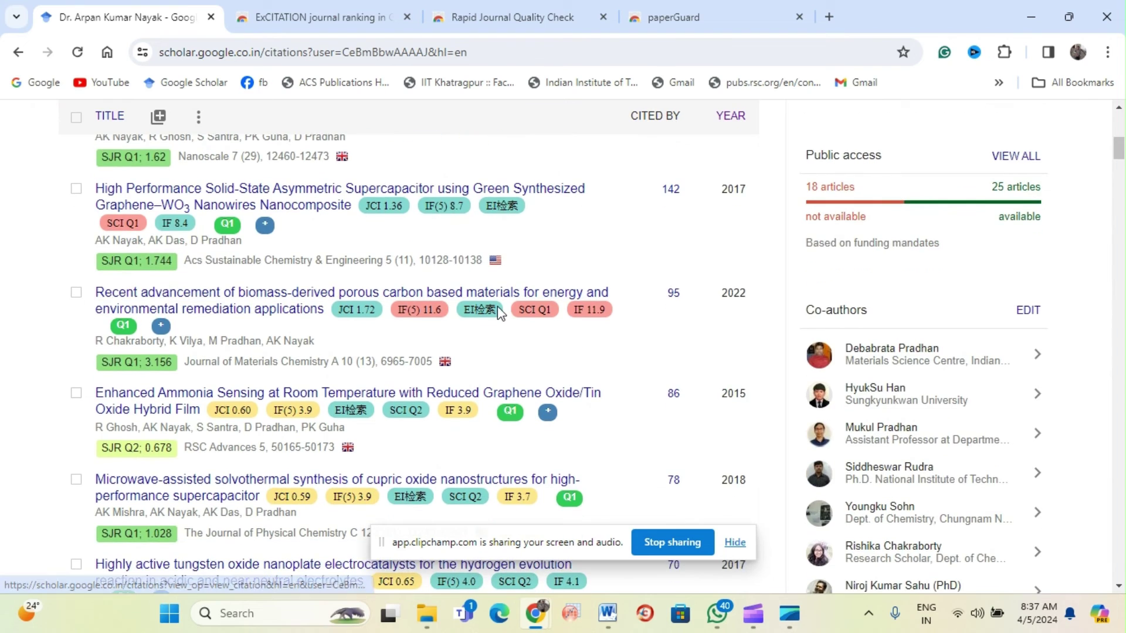
scroll(571, 341, up, 2)
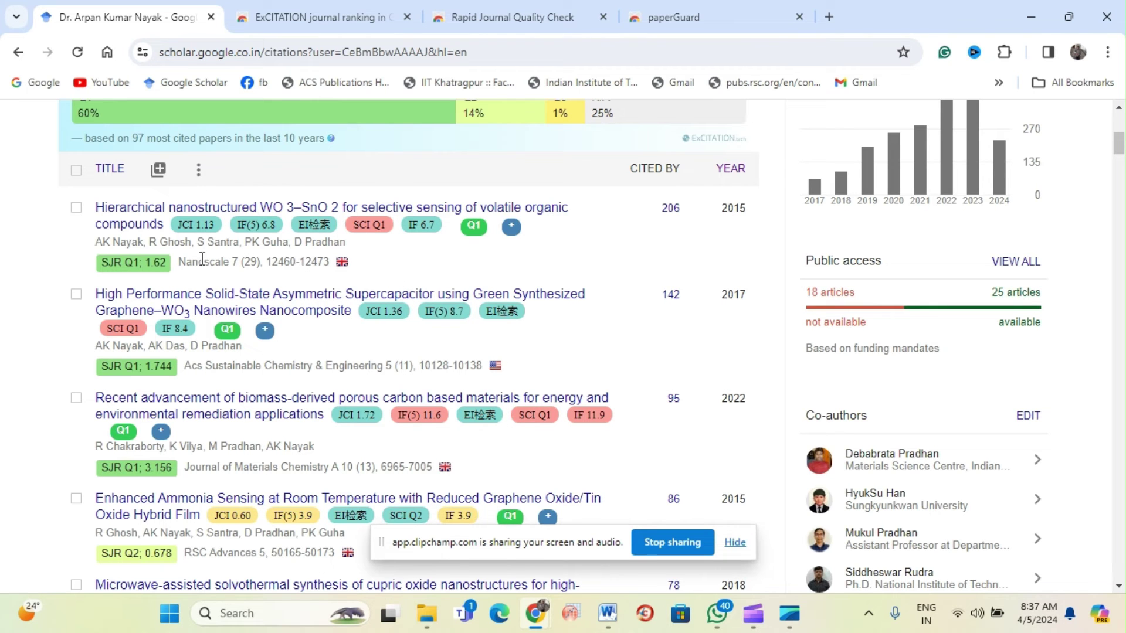
scroll(456, 366, down, 5)
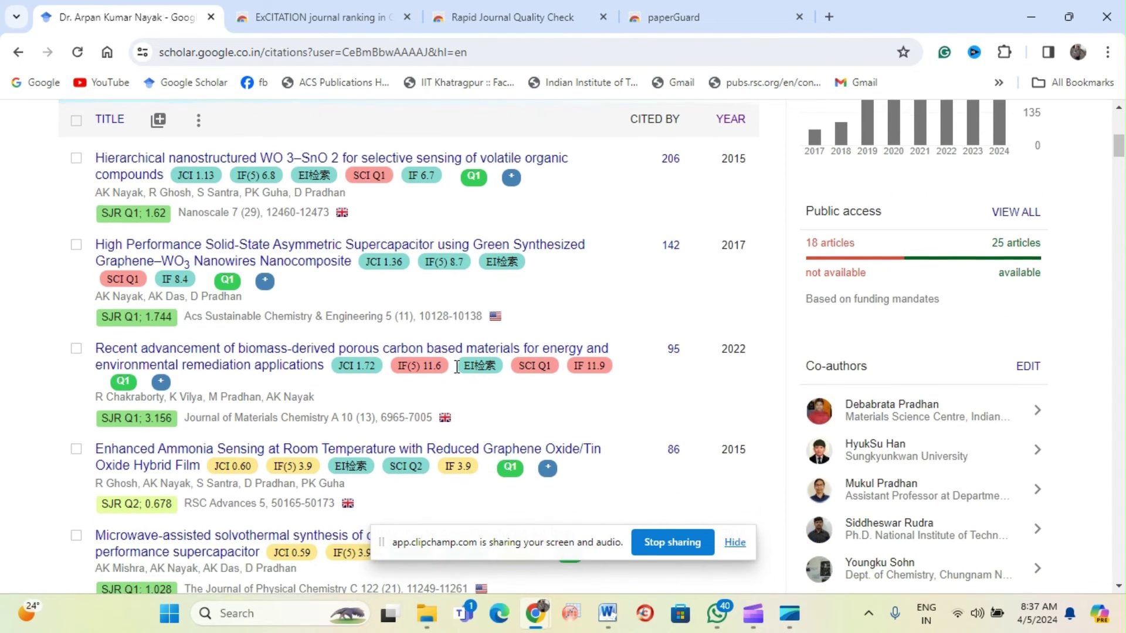
scroll(457, 366, down, 8)
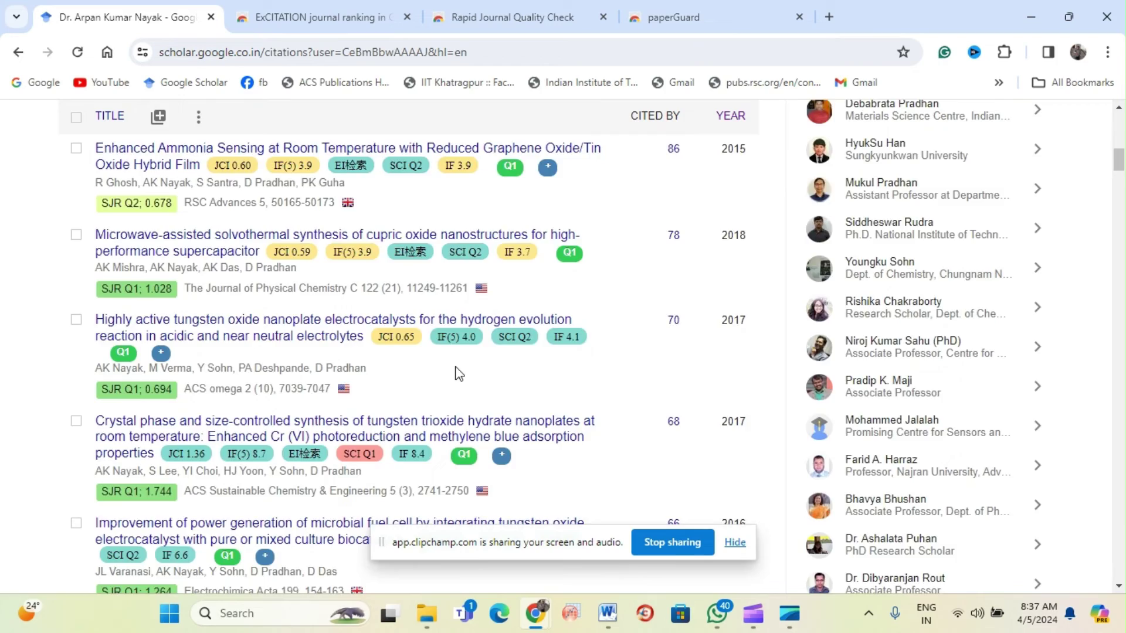
scroll(457, 373, down, 8)
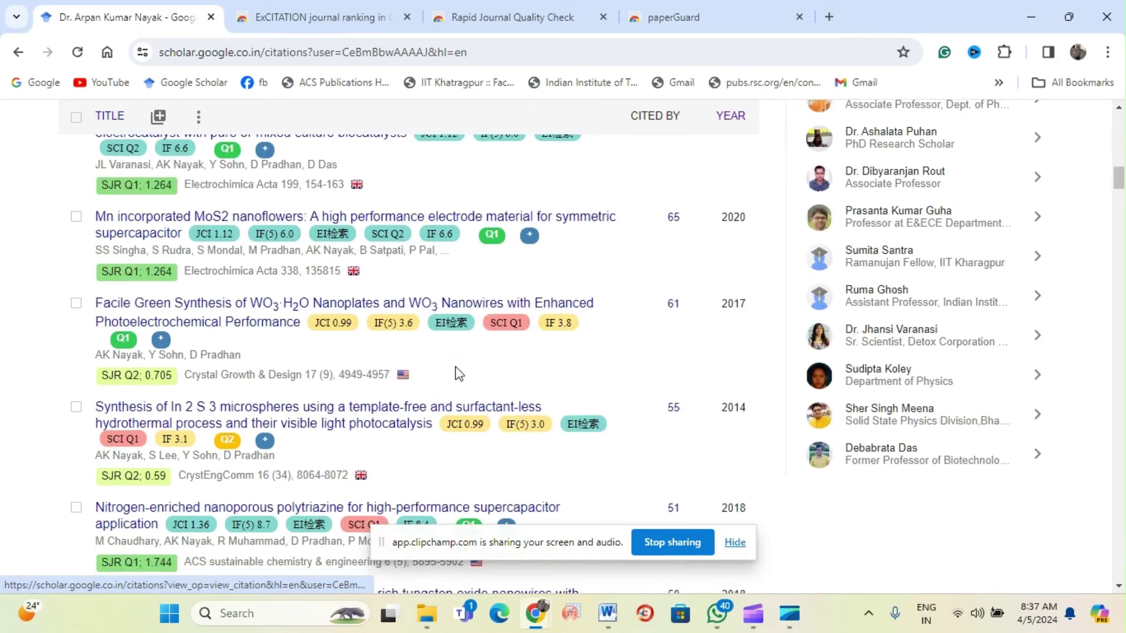
scroll(457, 373, down, 3)
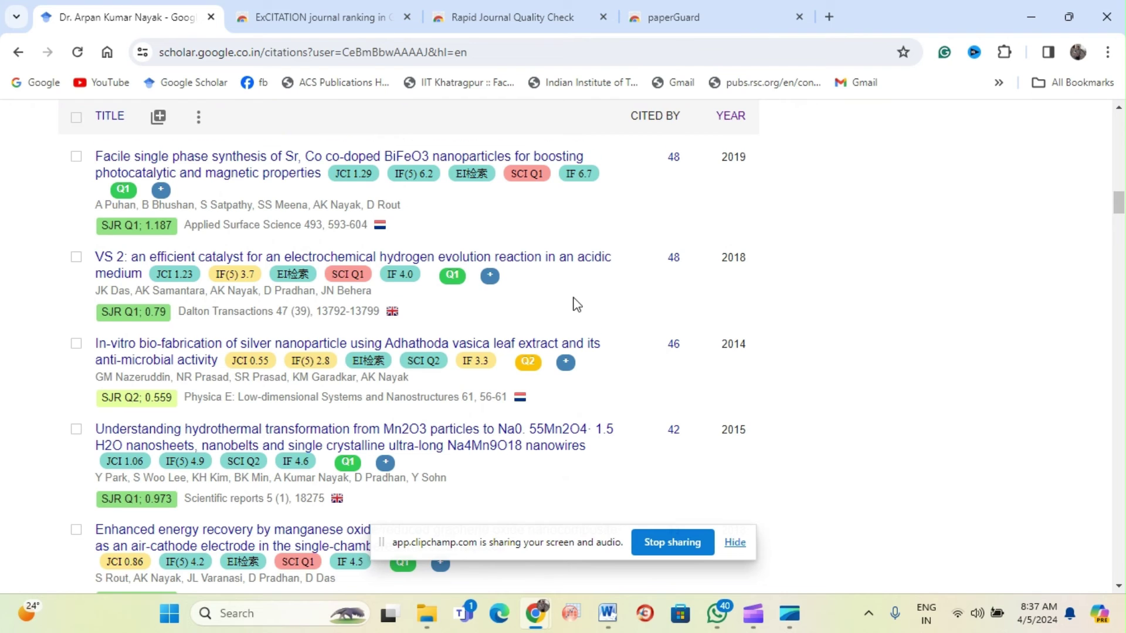
scroll(577, 304, down, 4)
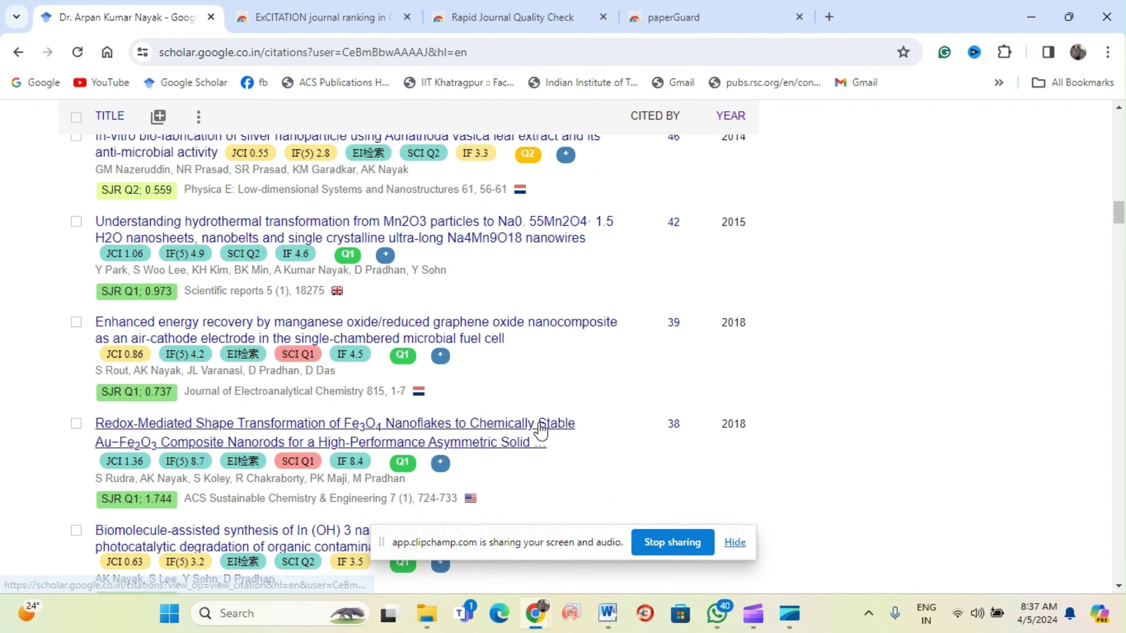
scroll(541, 433, down, 2)
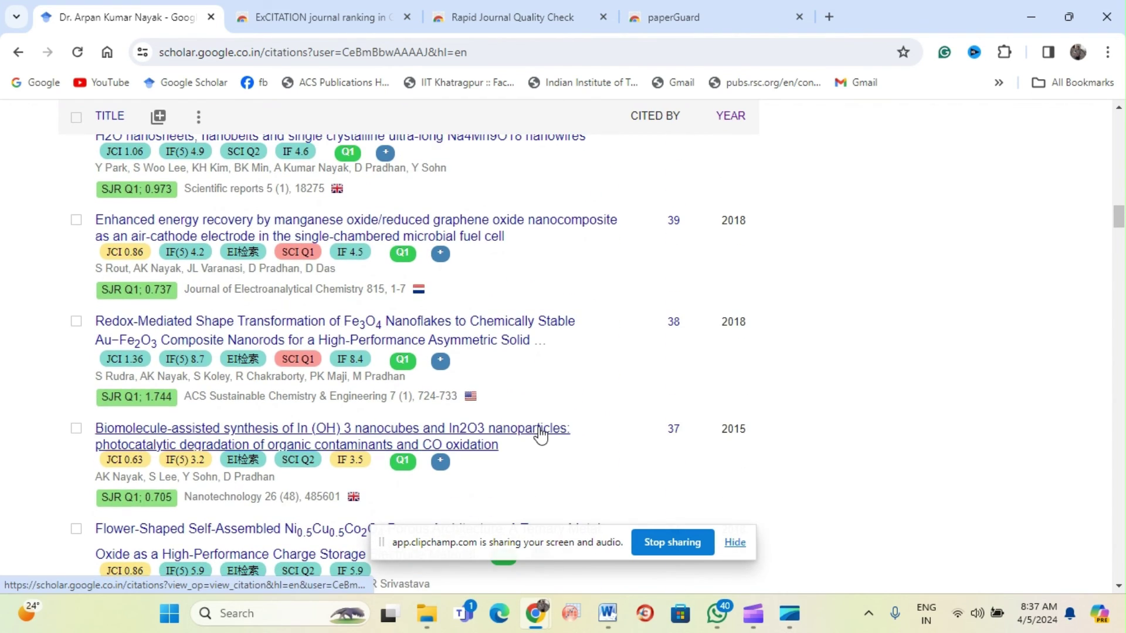
scroll(541, 434, down, 4)
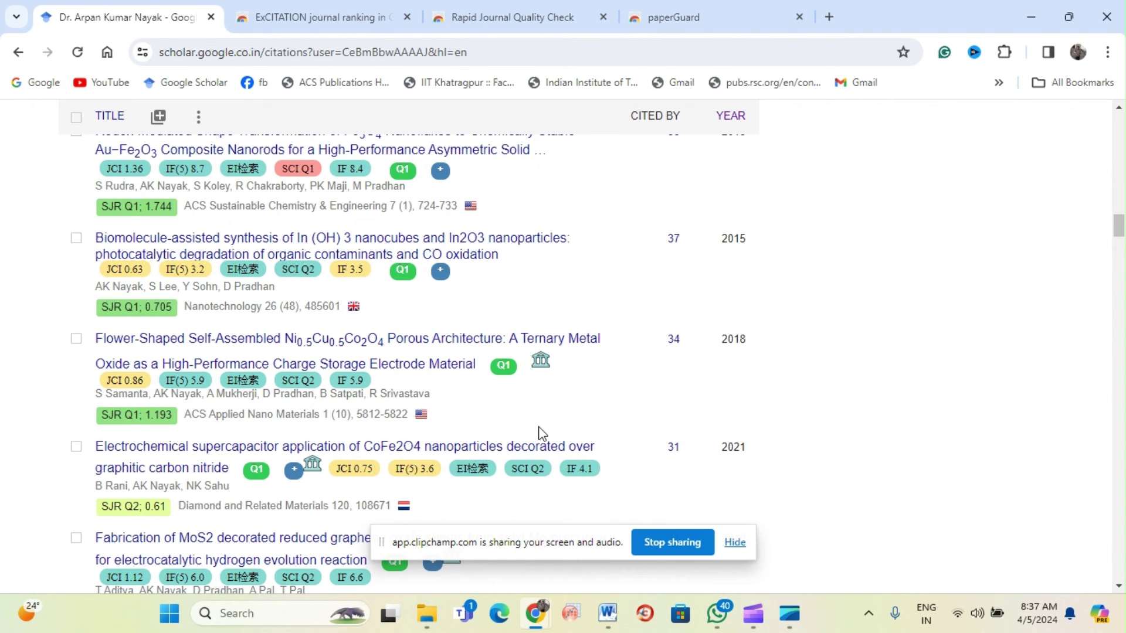
scroll(540, 434, down, 7)
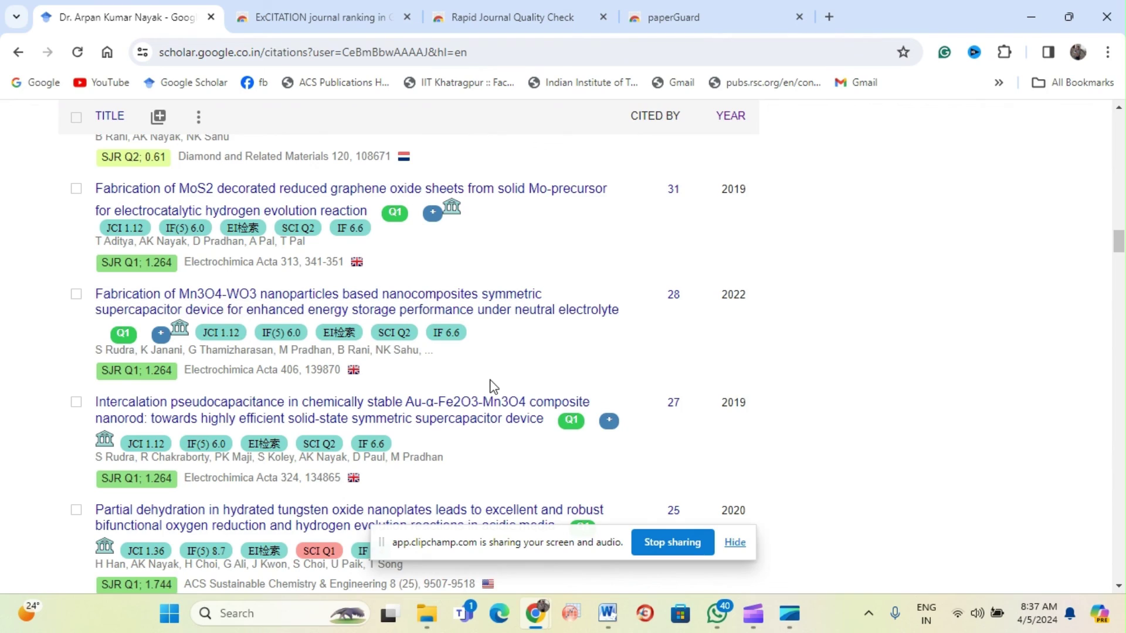
scroll(492, 385, down, 2)
scroll(493, 386, down, 6)
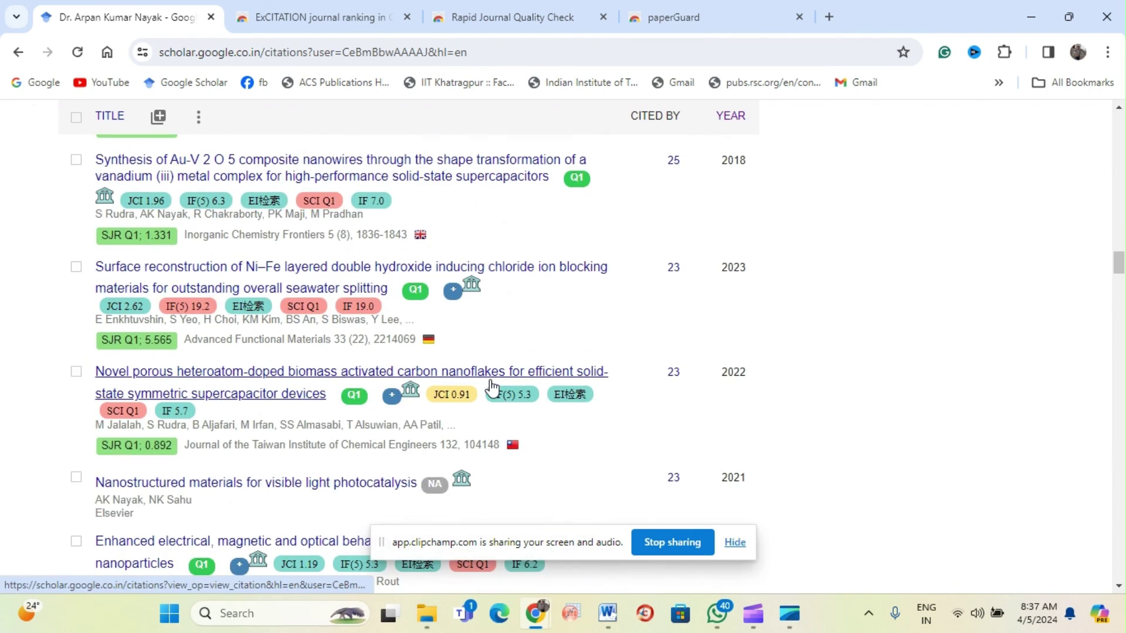
scroll(492, 386, down, 10)
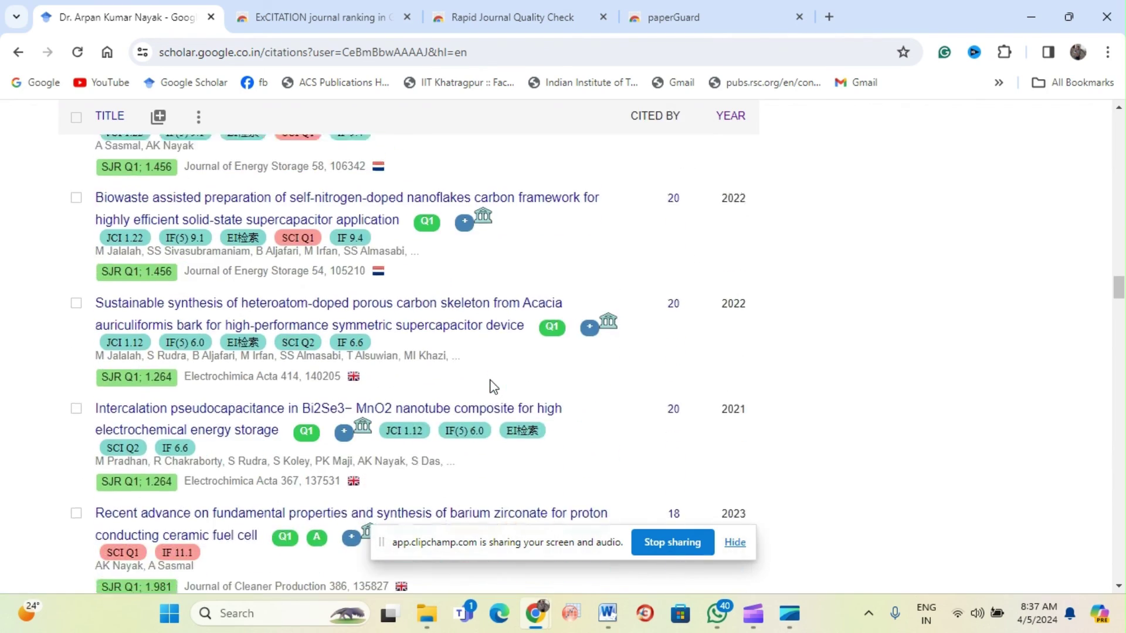
scroll(492, 386, down, 2)
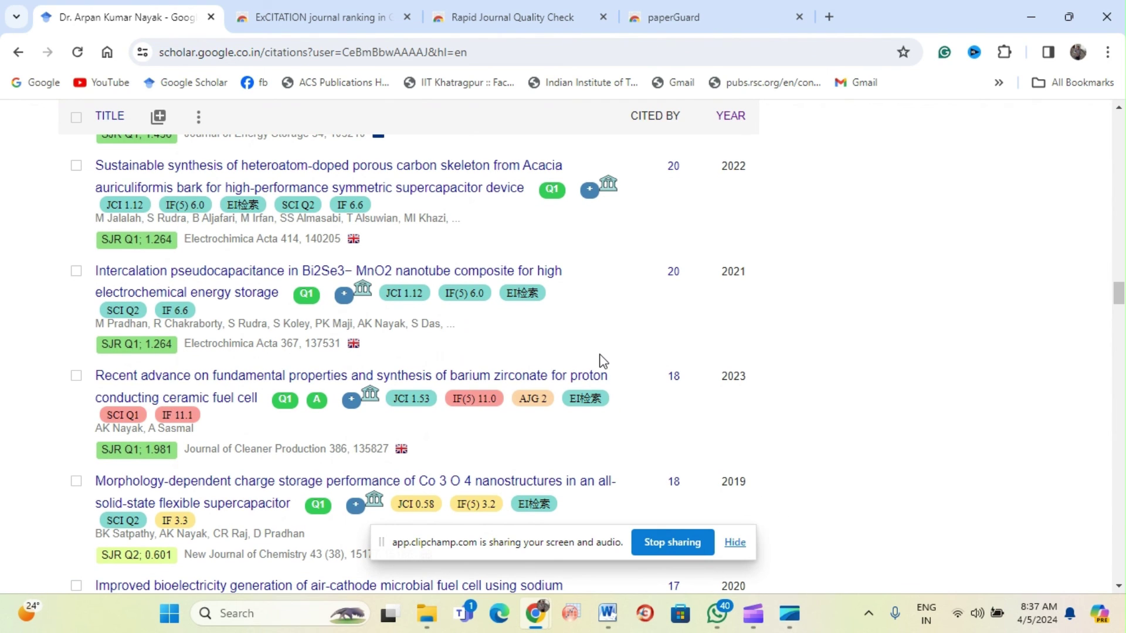
scroll(603, 360, up, 20)
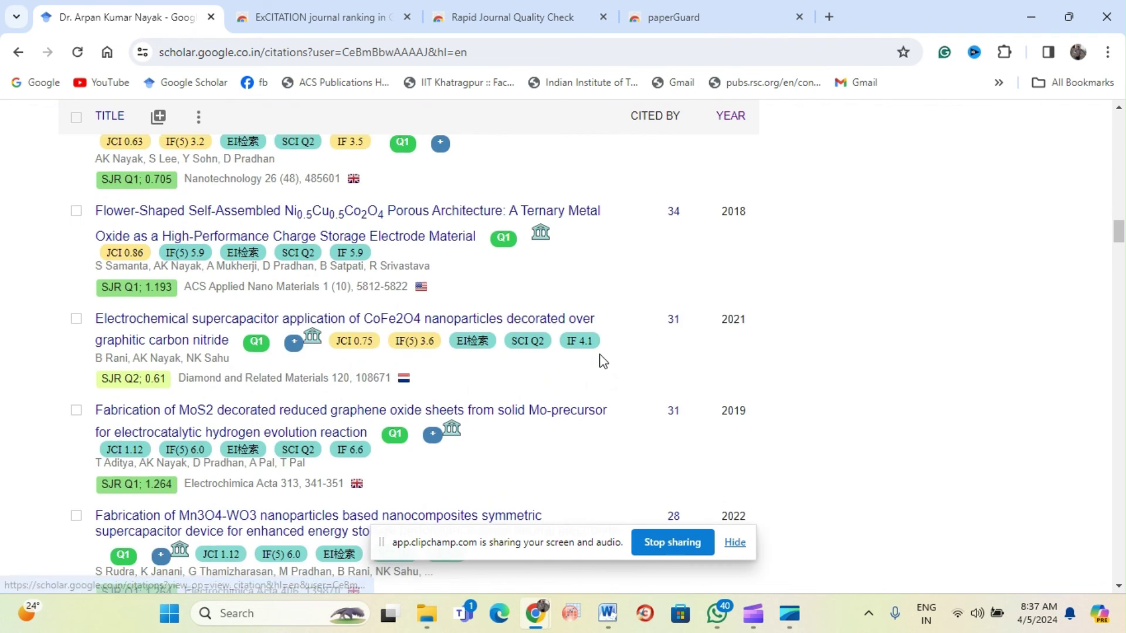
scroll(603, 360, up, 8)
scroll(599, 360, down, 4)
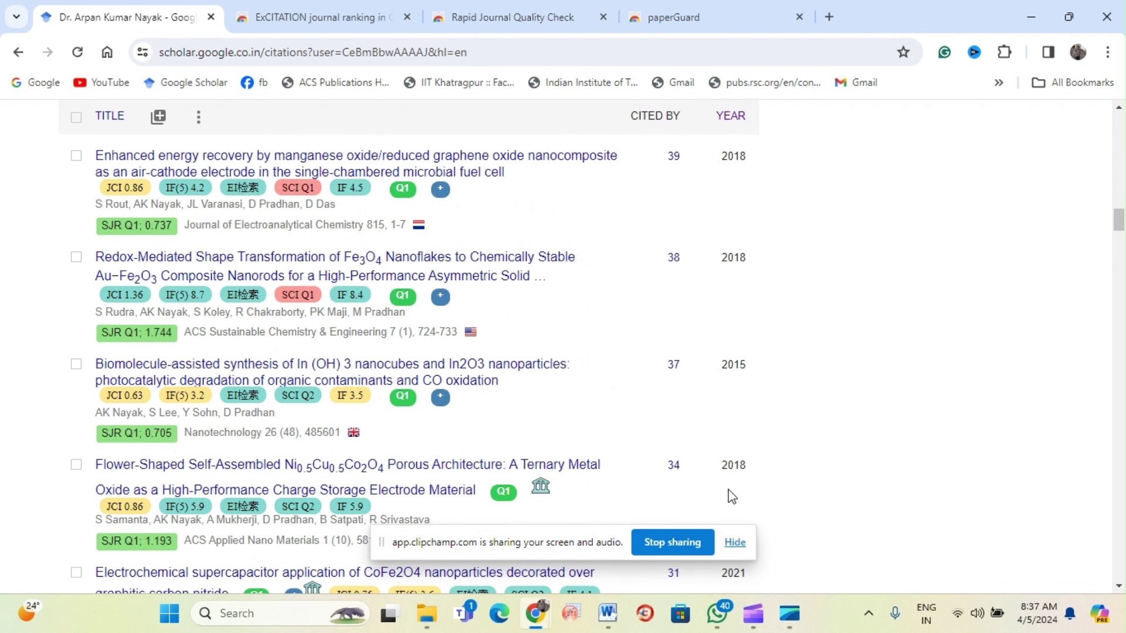